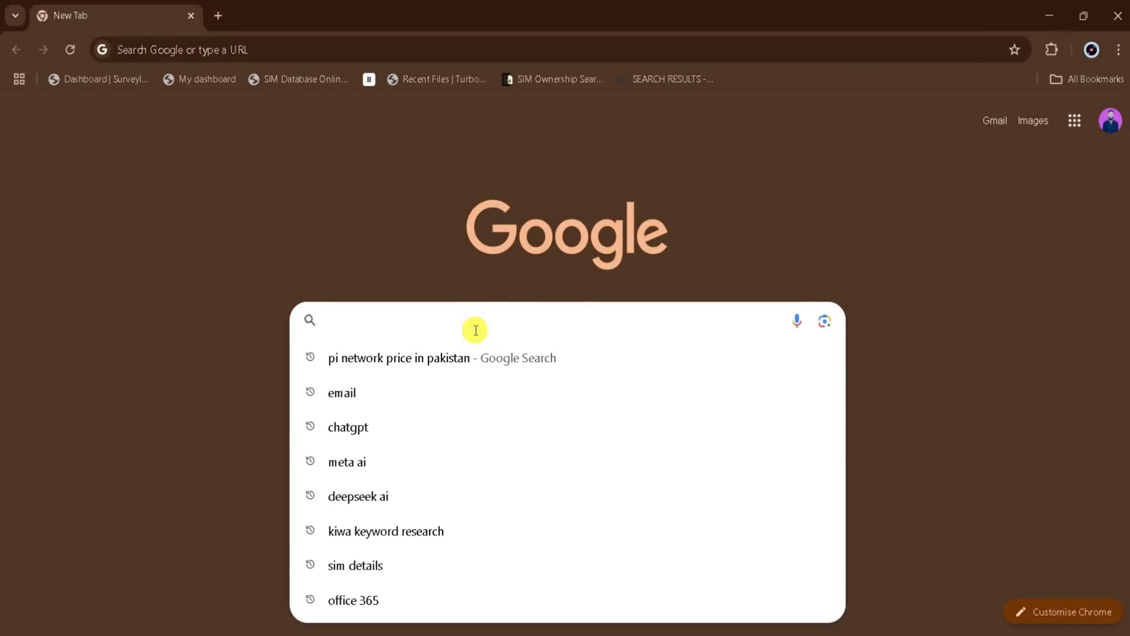
- Search Google for 'qwen ai' and open the chat.qwenlm.ai Qwen result
{"action": "type", "text": "qwen ai"}
{"action": "key", "text": "Return"}
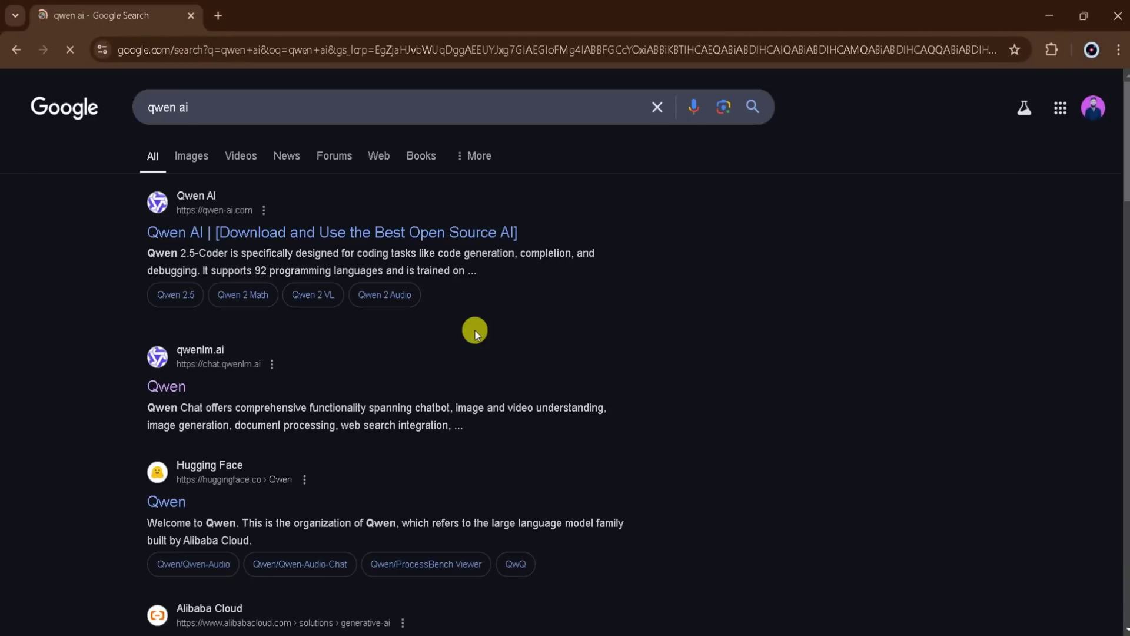
{"action": "left_click", "coordinate": [166, 386]}
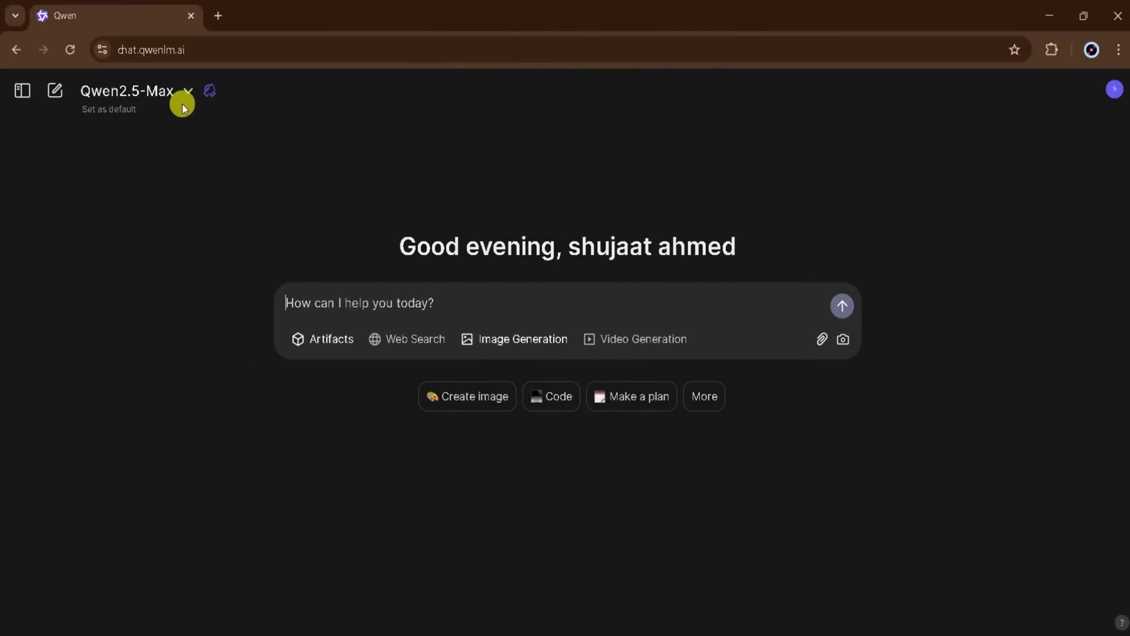
- Check the Qwen2.5-Max model list, then put the new chat in Artifacts mode instead of Image Generation
{"action": "left_click", "coordinate": [186, 94]}
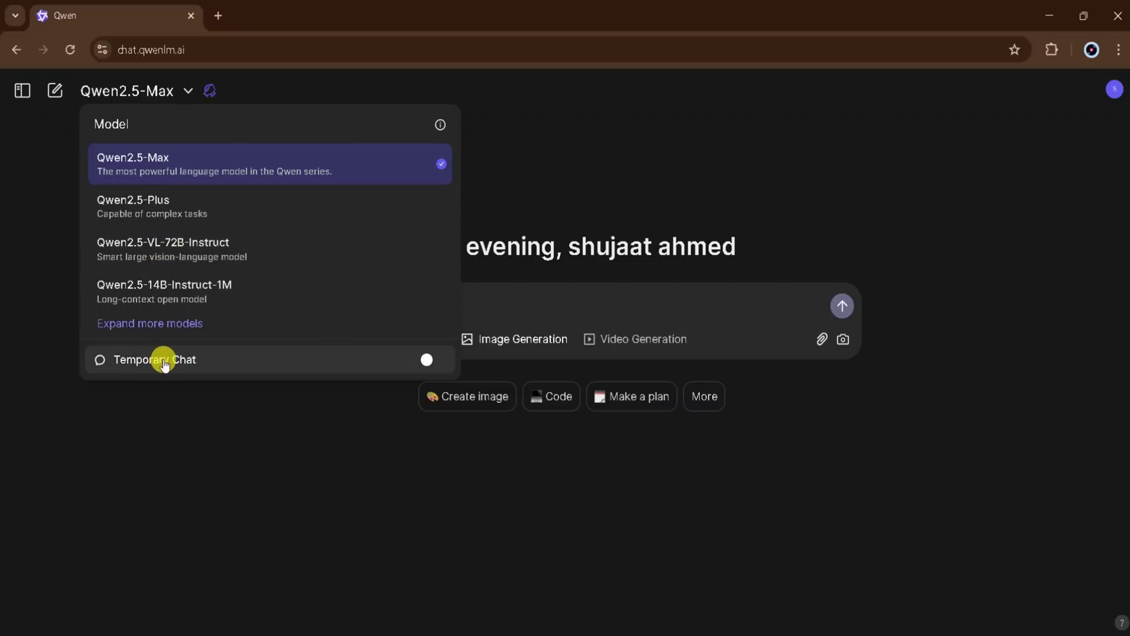
{"action": "left_click", "coordinate": [241, 384]}
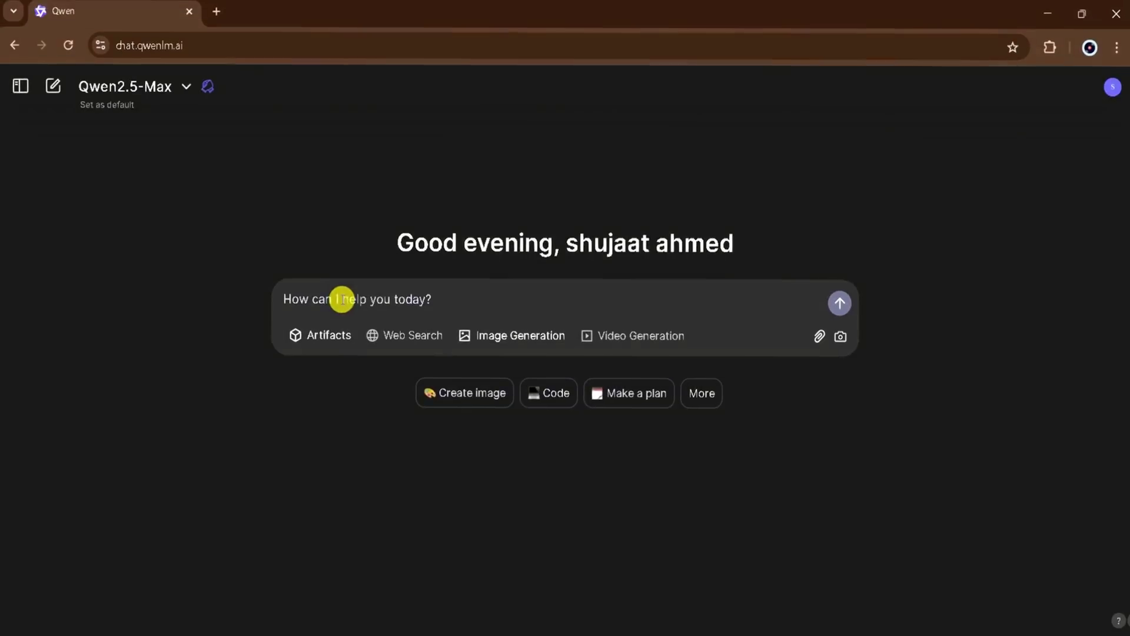
{"action": "left_click", "coordinate": [335, 297]}
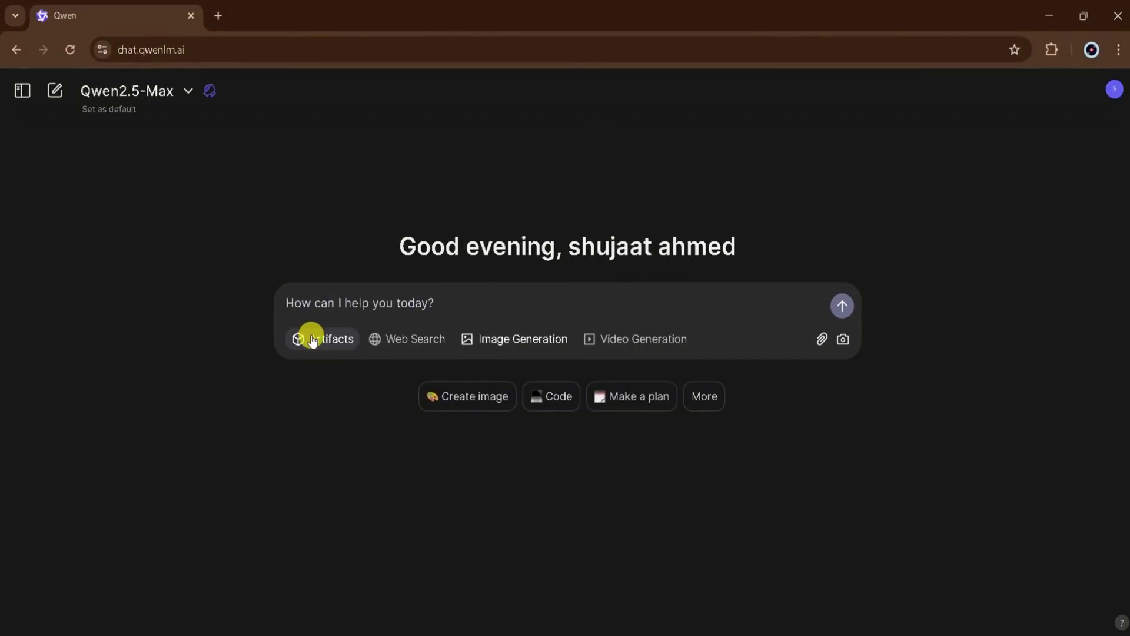
{"action": "left_click", "coordinate": [479, 340]}
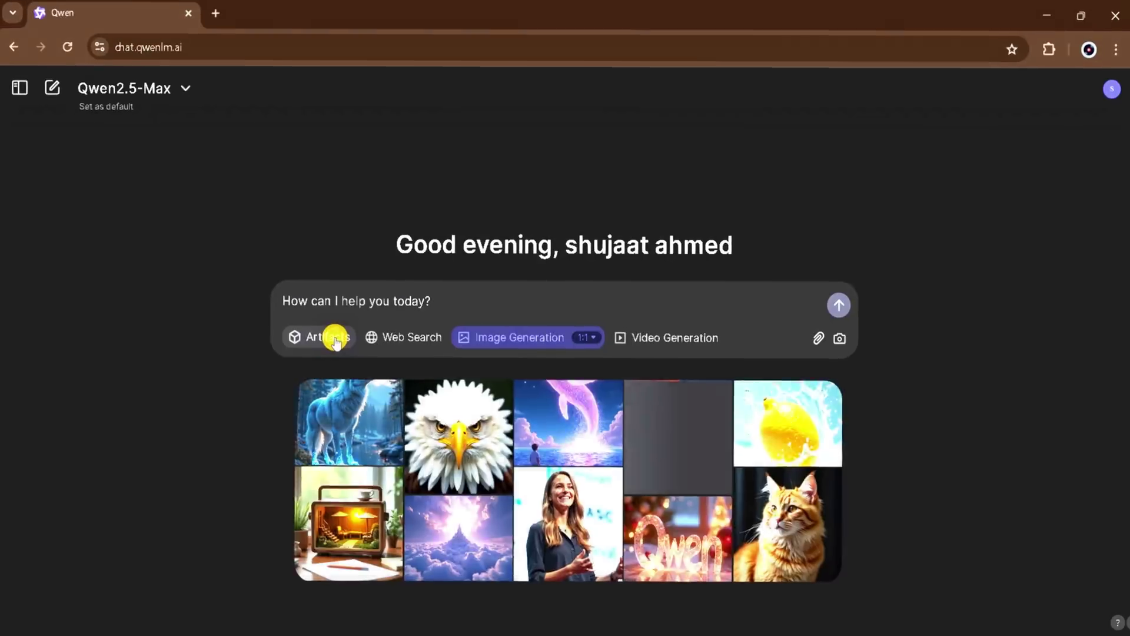
{"action": "left_click", "coordinate": [333, 339]}
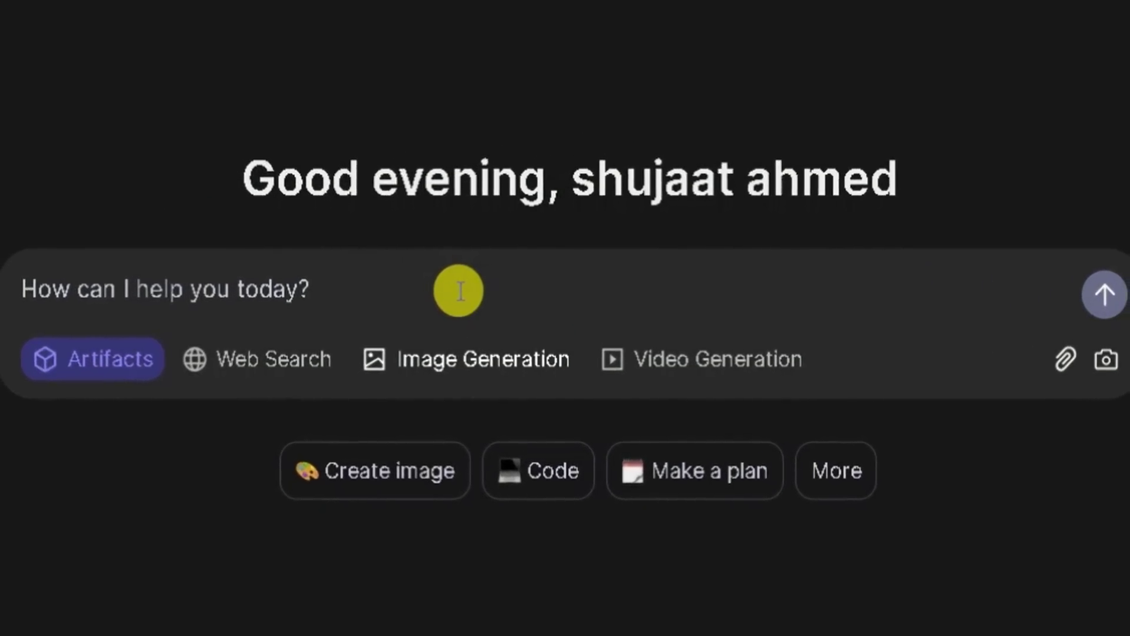
{"action": "left_click", "coordinate": [459, 291]}
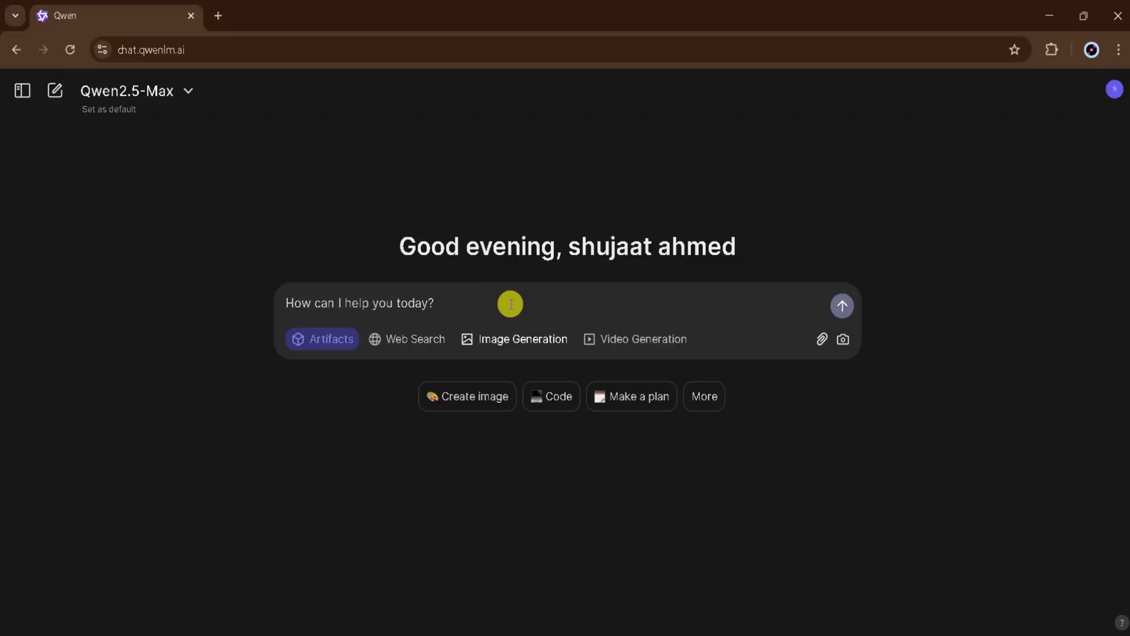
- Send the prompt 'create online shopping store my store name is "gurru tech solution"'
{"action": "type", "text": "create online"}
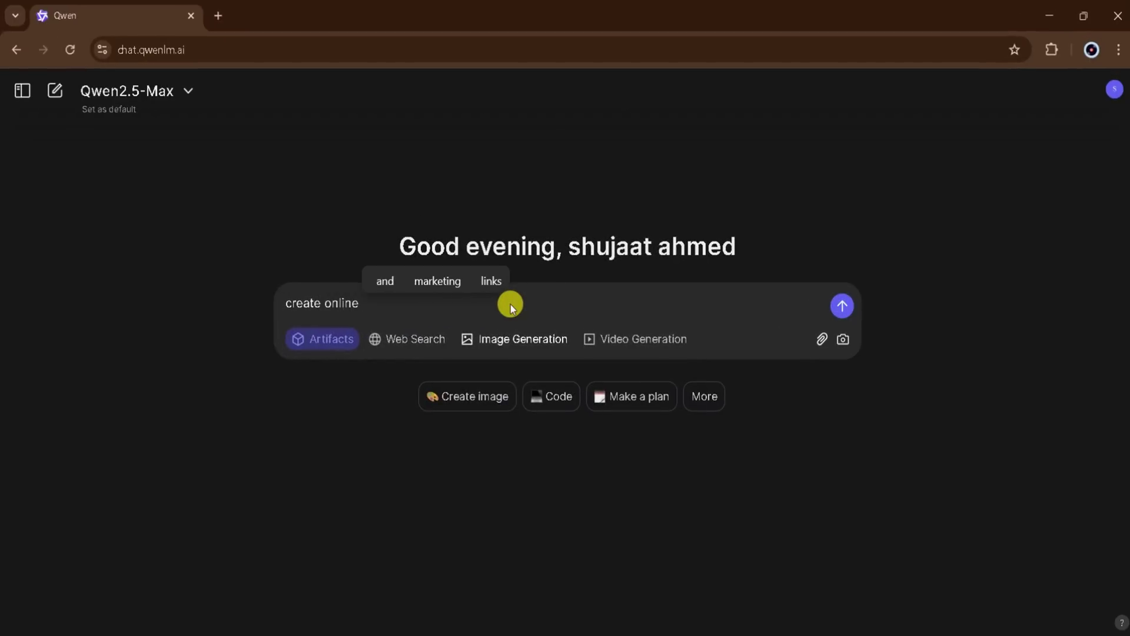
{"action": "type", "text": " shopping store my store name is "}
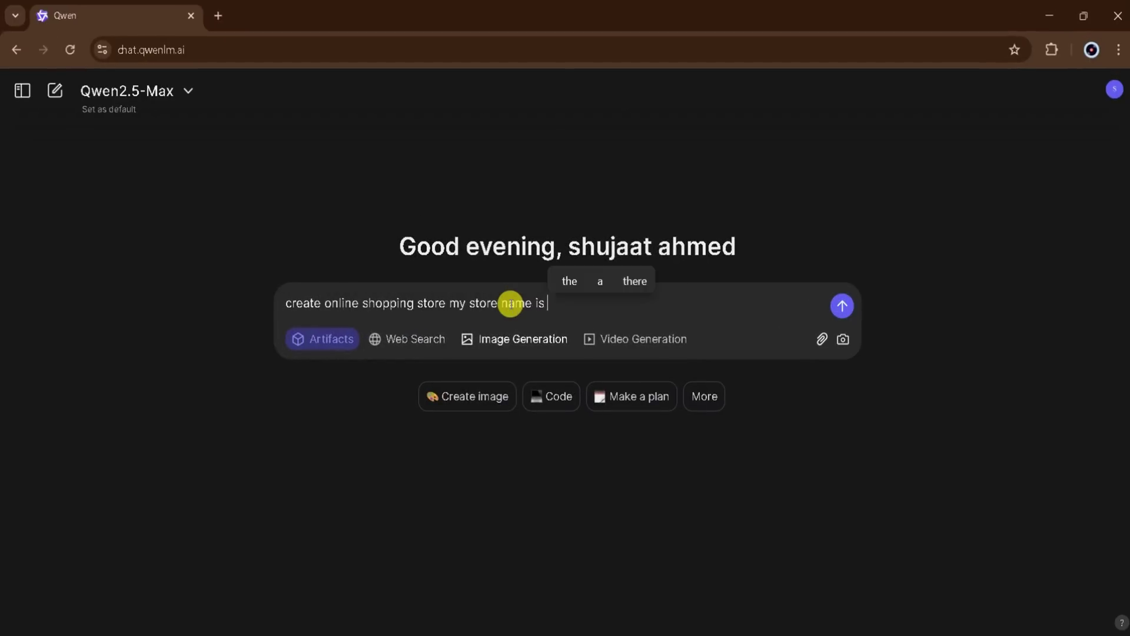
{"action": "type", "text": "\"\"gurru tech"}
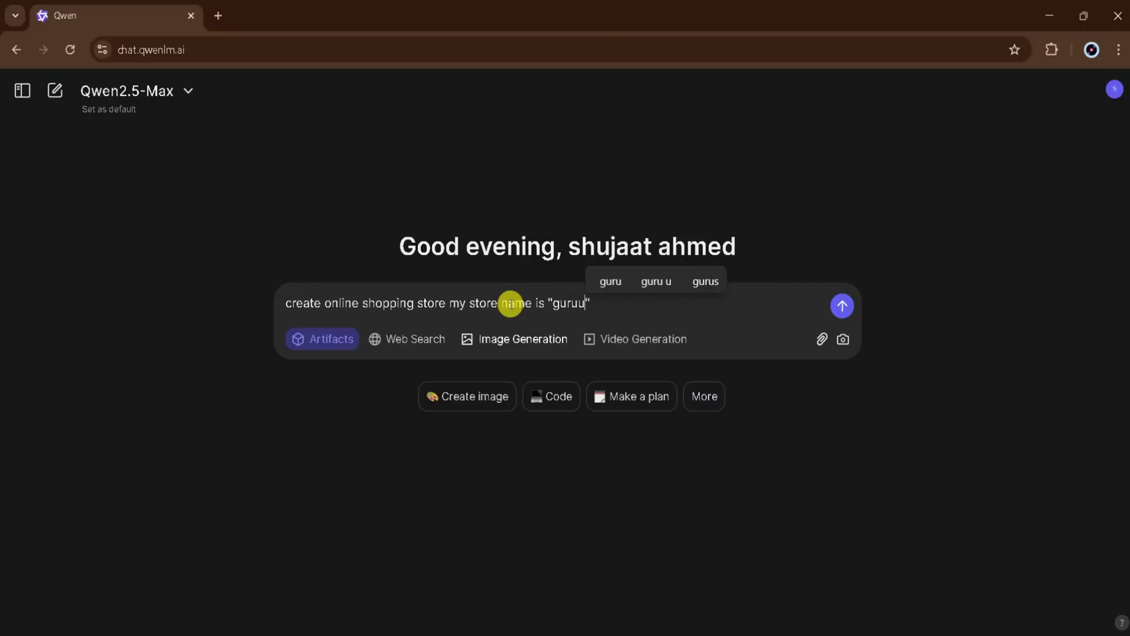
{"action": "type", "text": " solution"}
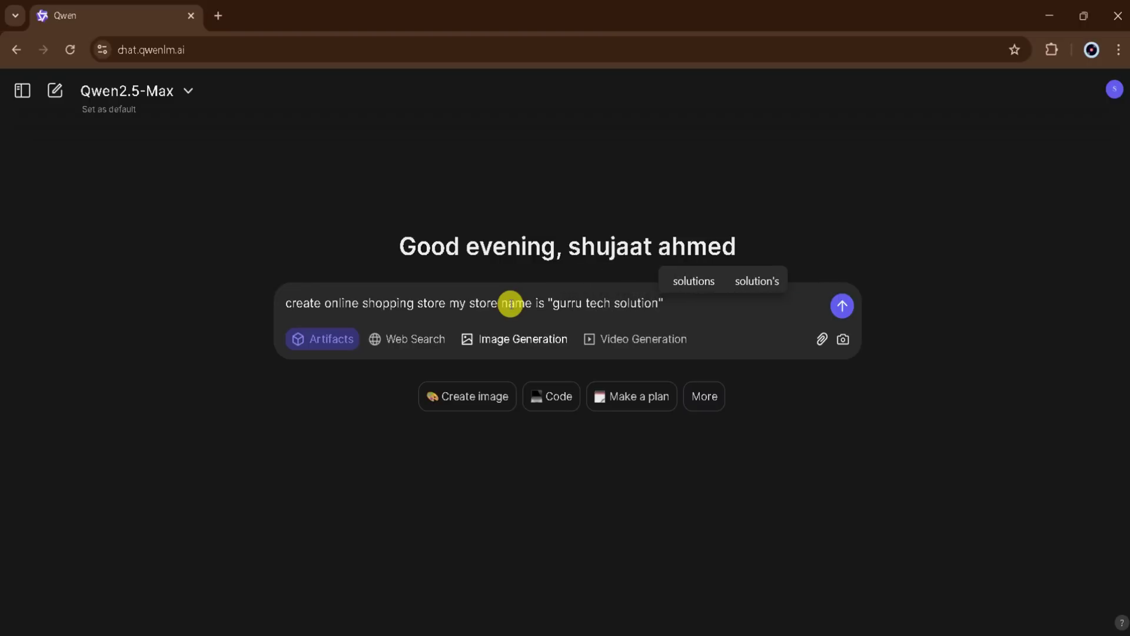
{"action": "key", "text": "Return"}
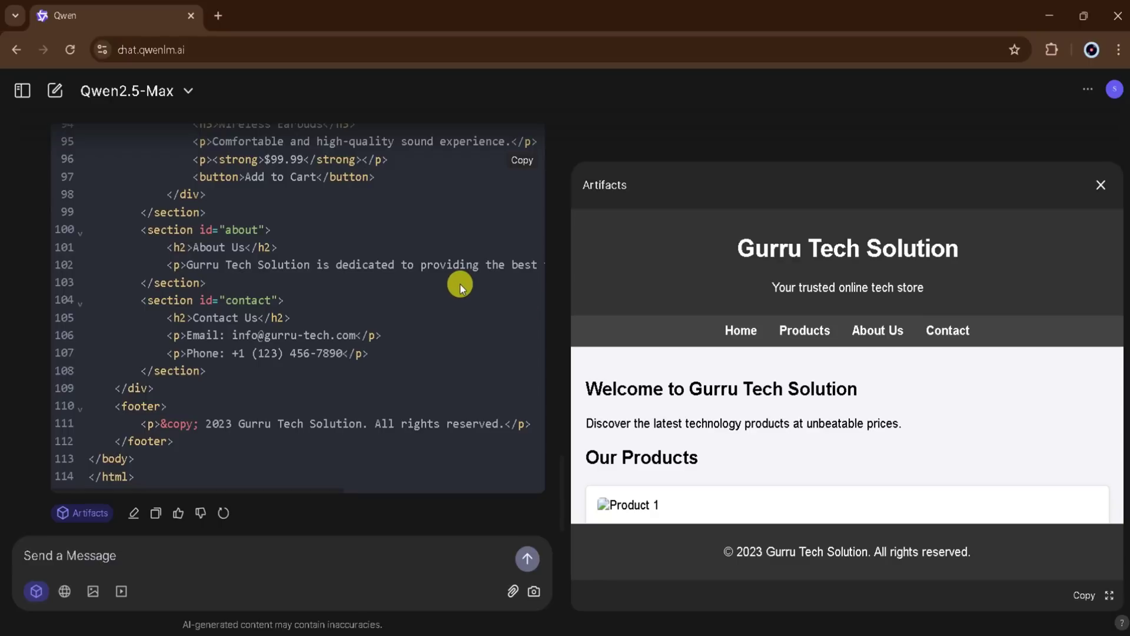
{"action": "scroll", "coordinate": [728, 425], "scroll_direction": "down", "scroll_amount": 3}
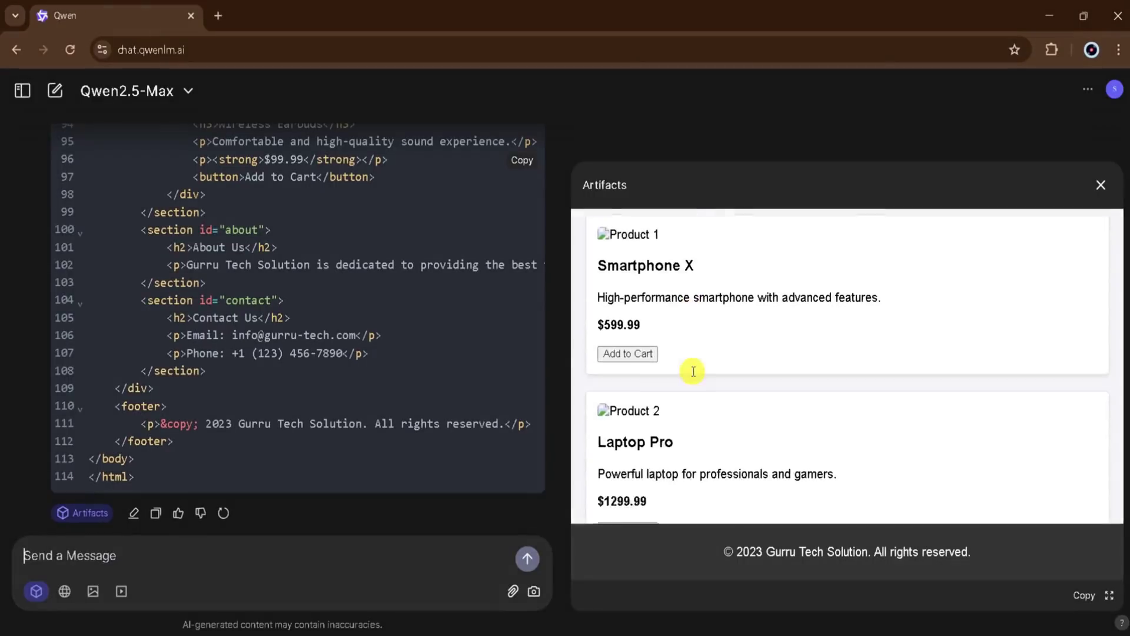
{"action": "scroll", "coordinate": [691, 371], "scroll_direction": "down", "scroll_amount": 2}
{"action": "scroll", "coordinate": [693, 371], "scroll_direction": "down", "scroll_amount": 5}
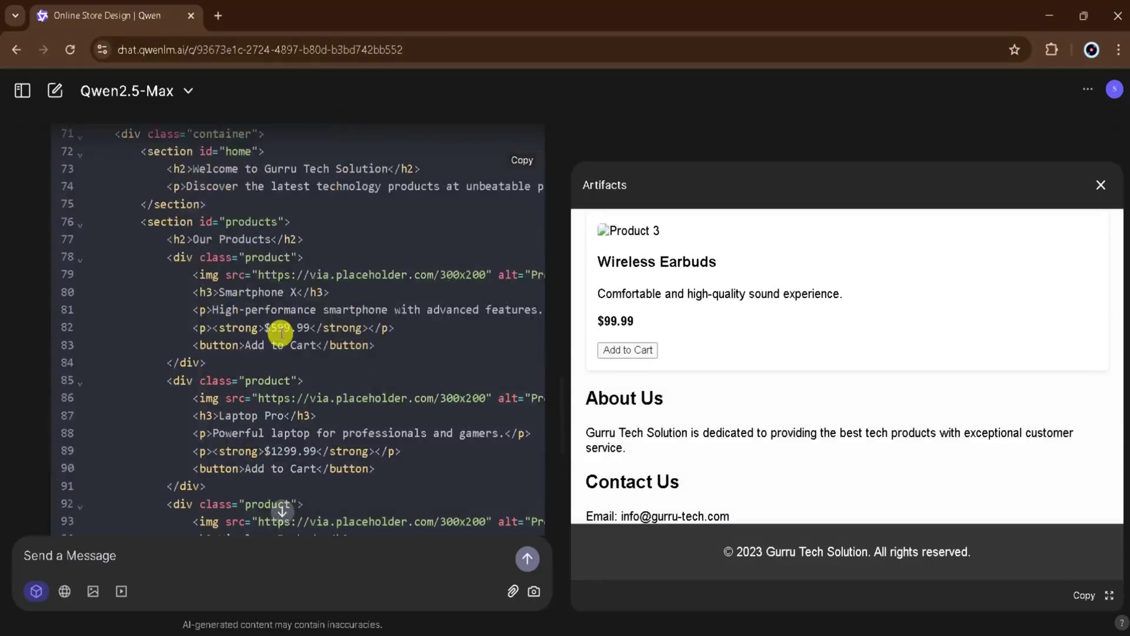
{"action": "scroll", "coordinate": [282, 335], "scroll_direction": "up", "scroll_amount": 15}
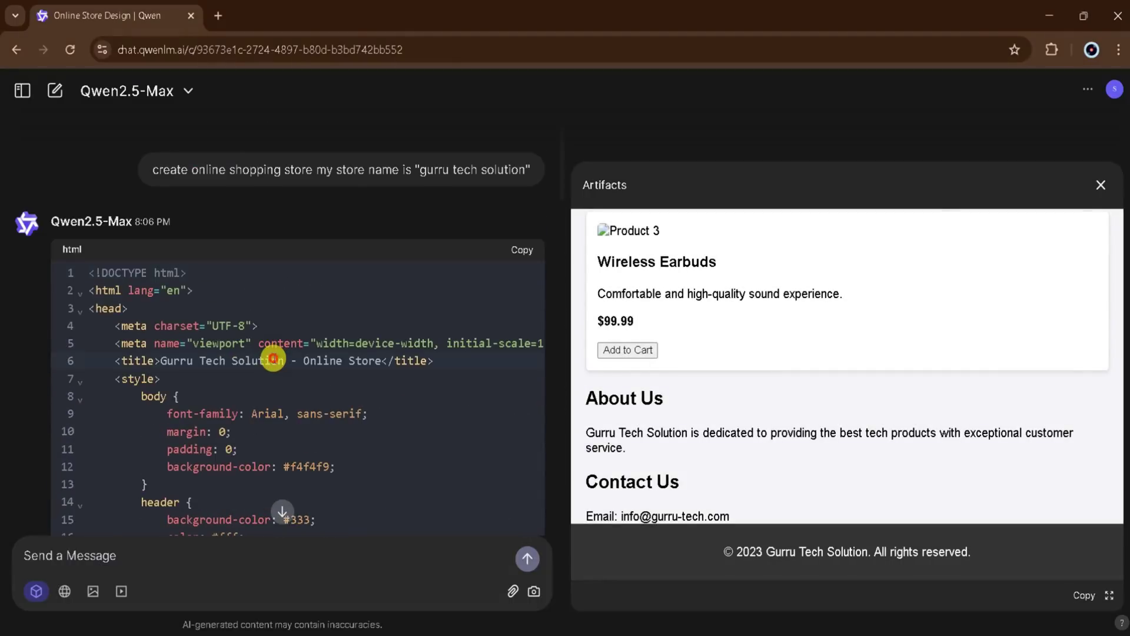
- Have code line 6 explained, then ask 'how to change store name' about the selected word 'Tech'
{"action": "triple_click", "coordinate": [273, 359]}
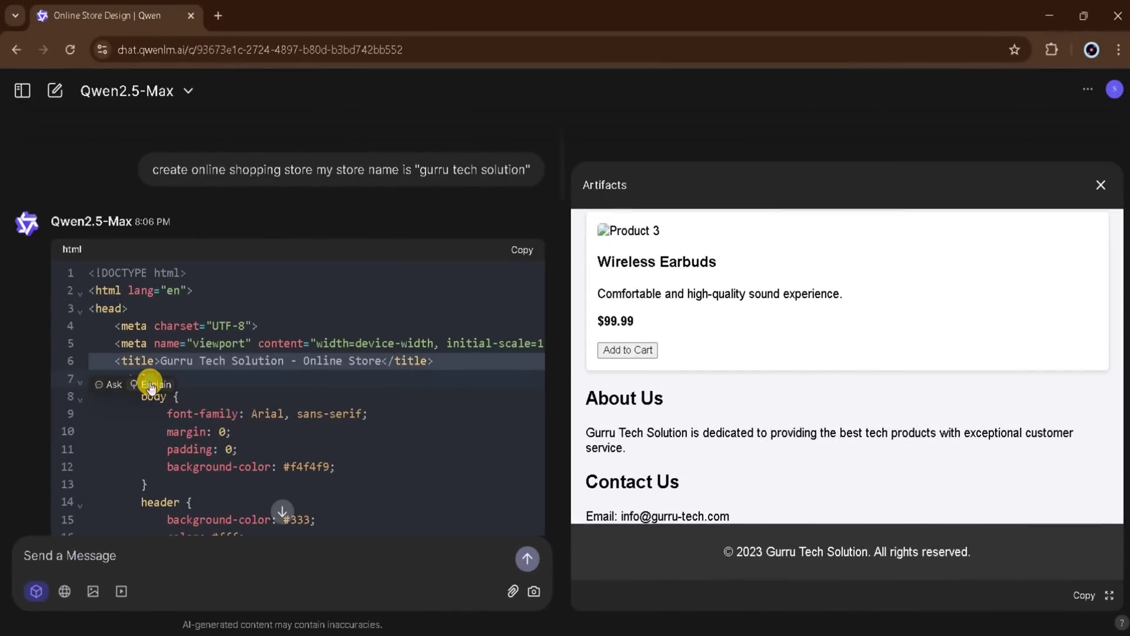
{"action": "left_click", "coordinate": [153, 385]}
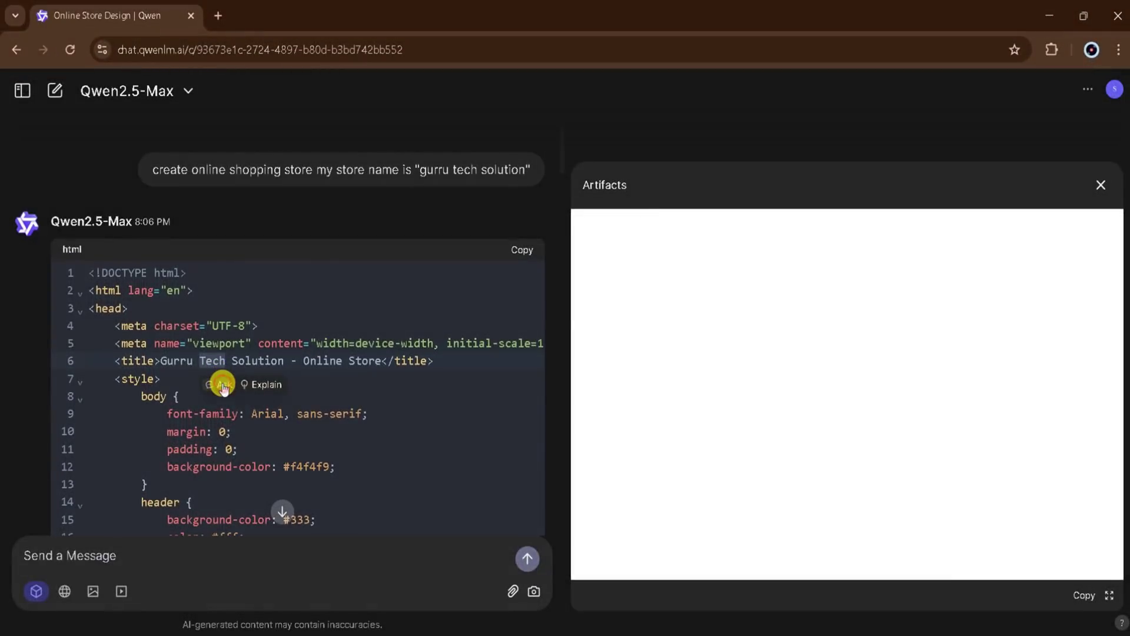
{"action": "left_click", "coordinate": [224, 386]}
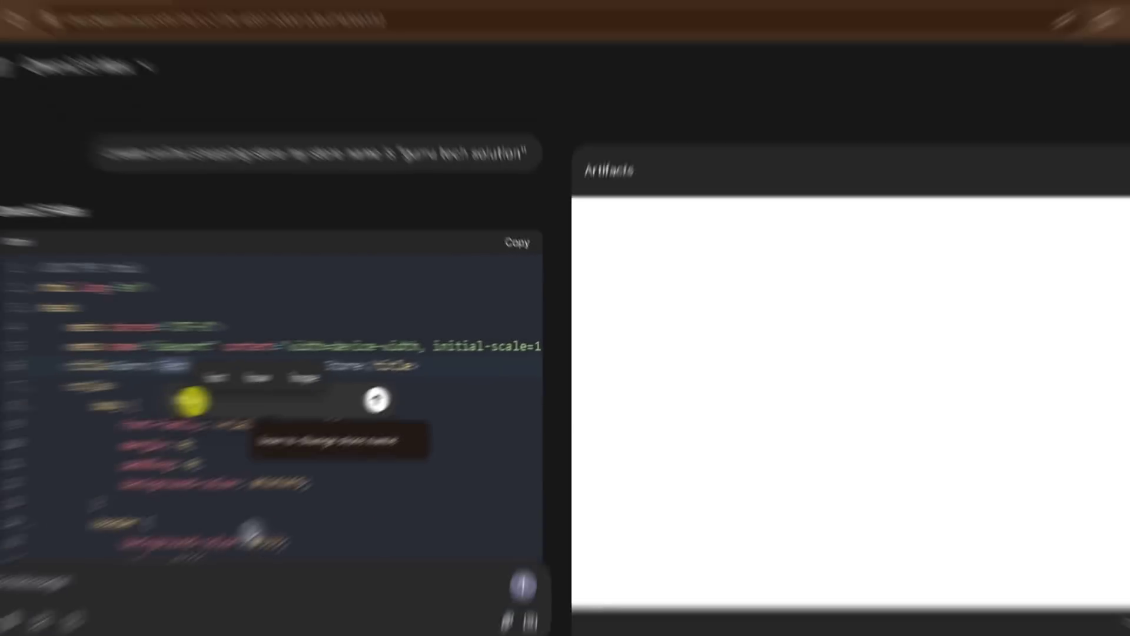
{"action": "type", "text": "how to change store name"}
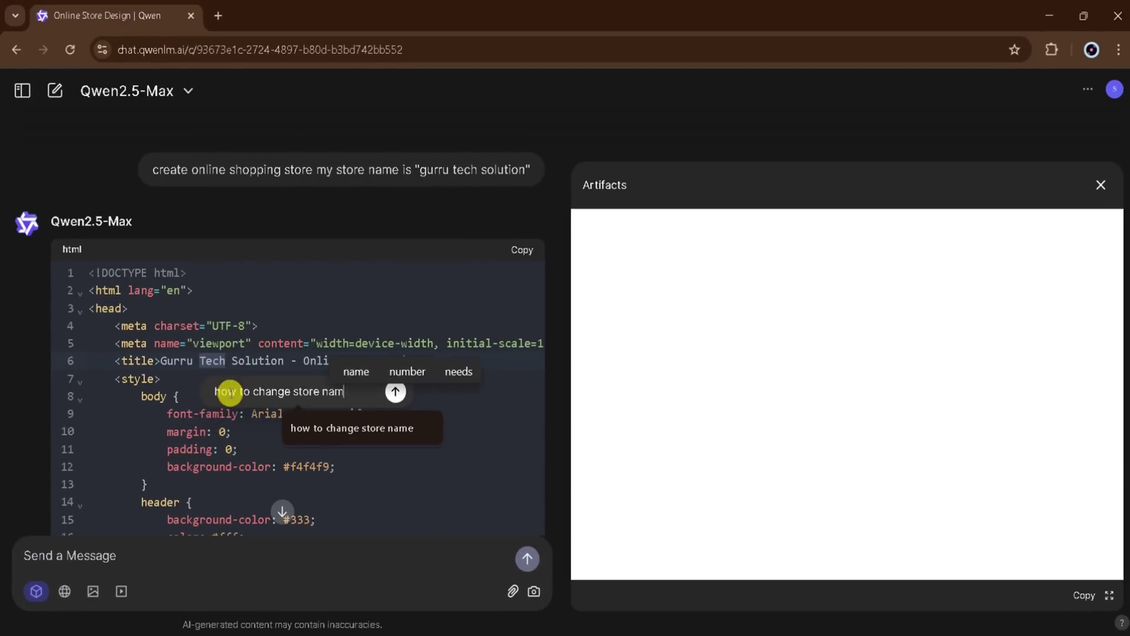
{"action": "key", "text": "Return"}
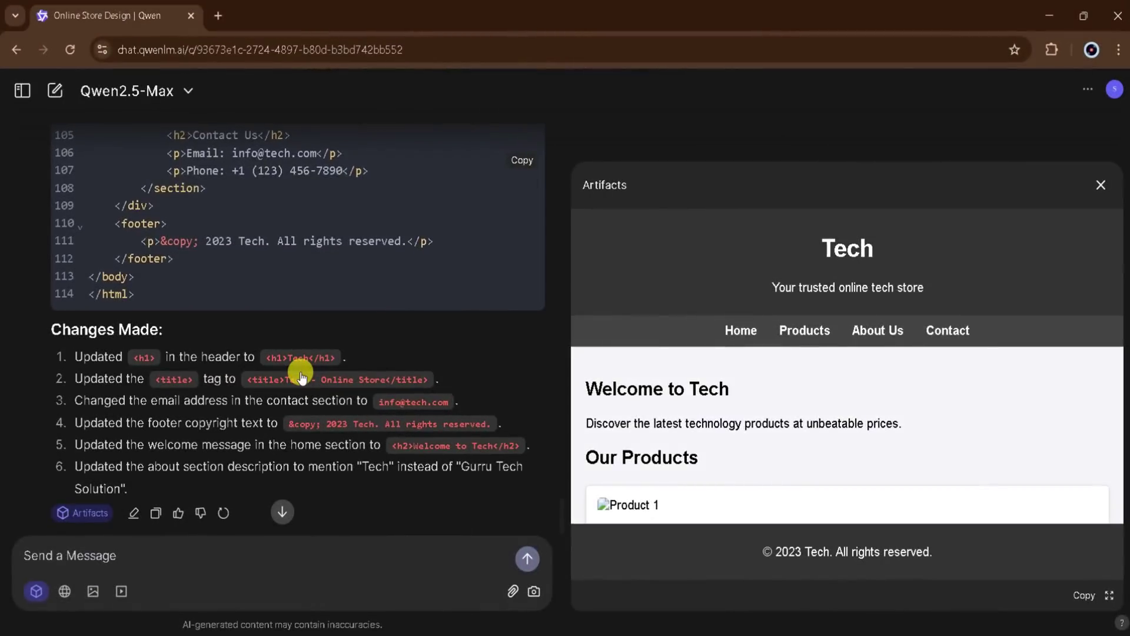
- Scroll through the reply's updated Tech store code and its Changes Made list
{"action": "scroll", "coordinate": [237, 250], "scroll_direction": "up", "scroll_amount": 20}
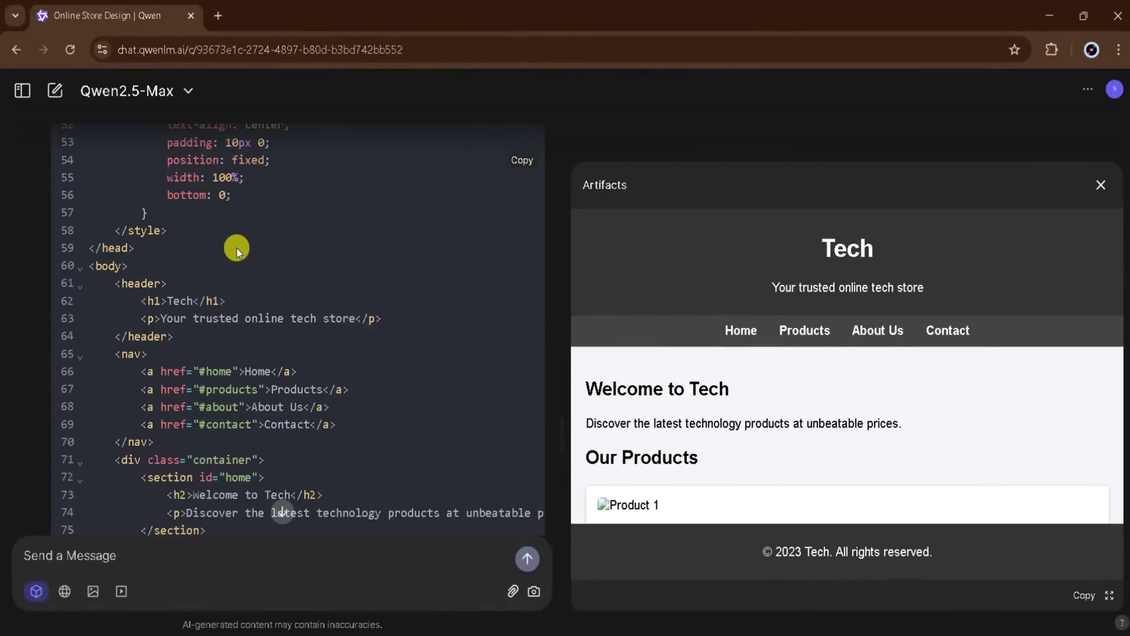
{"action": "scroll", "coordinate": [237, 248], "scroll_direction": "up", "scroll_amount": 7}
{"action": "scroll", "coordinate": [237, 248], "scroll_direction": "down", "scroll_amount": 13}
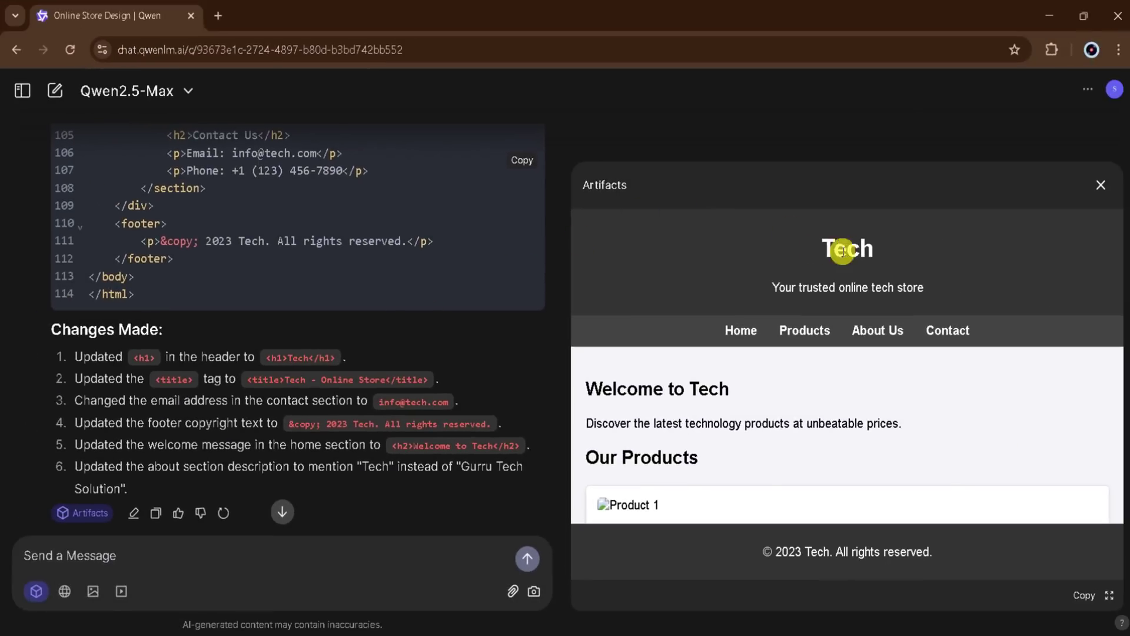
{"action": "scroll", "coordinate": [229, 246], "scroll_direction": "up", "scroll_amount": 15}
{"action": "scroll", "coordinate": [237, 248], "scroll_direction": "up", "scroll_amount": 10}
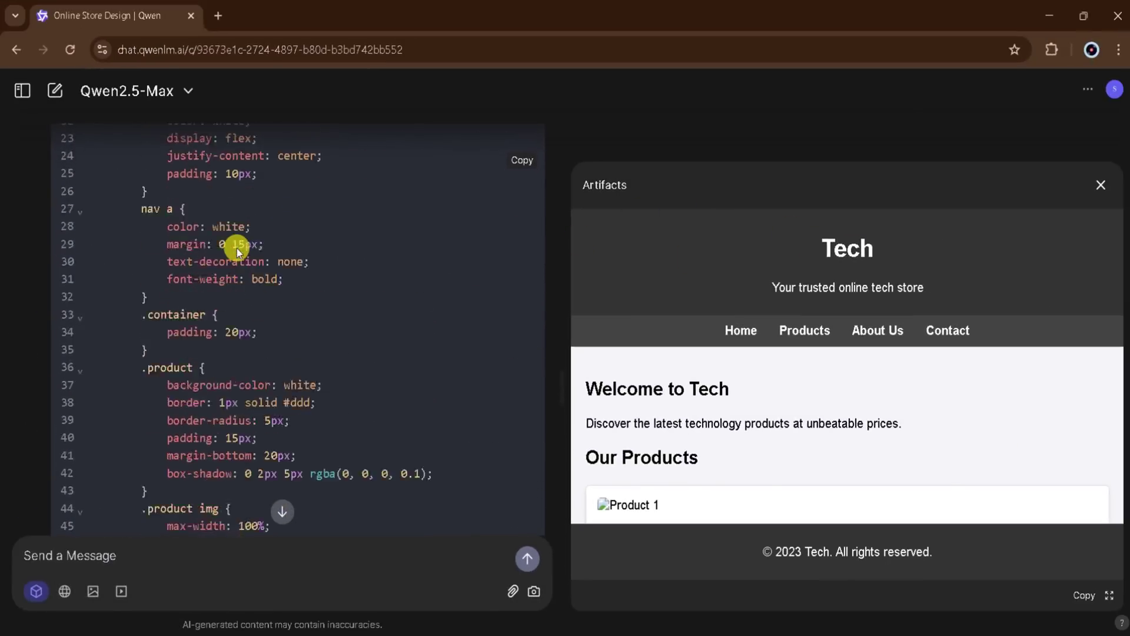
{"action": "scroll", "coordinate": [237, 248], "scroll_direction": "down", "scroll_amount": 15}
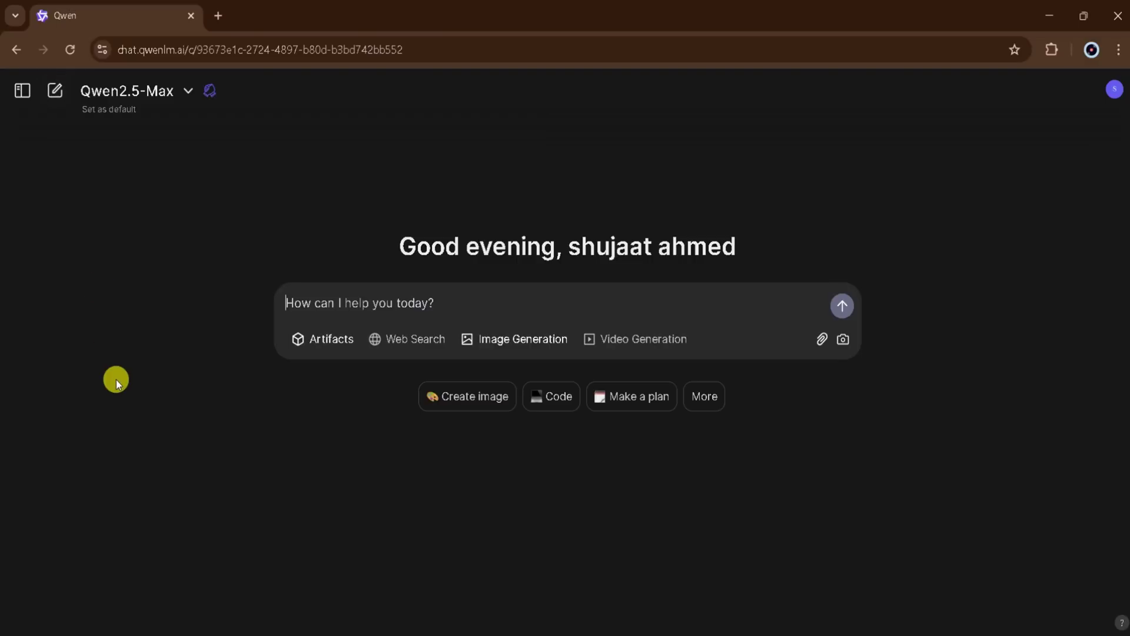
- Turn on Image Generation with a 16:9 aspect ratio
{"action": "left_click", "coordinate": [531, 338]}
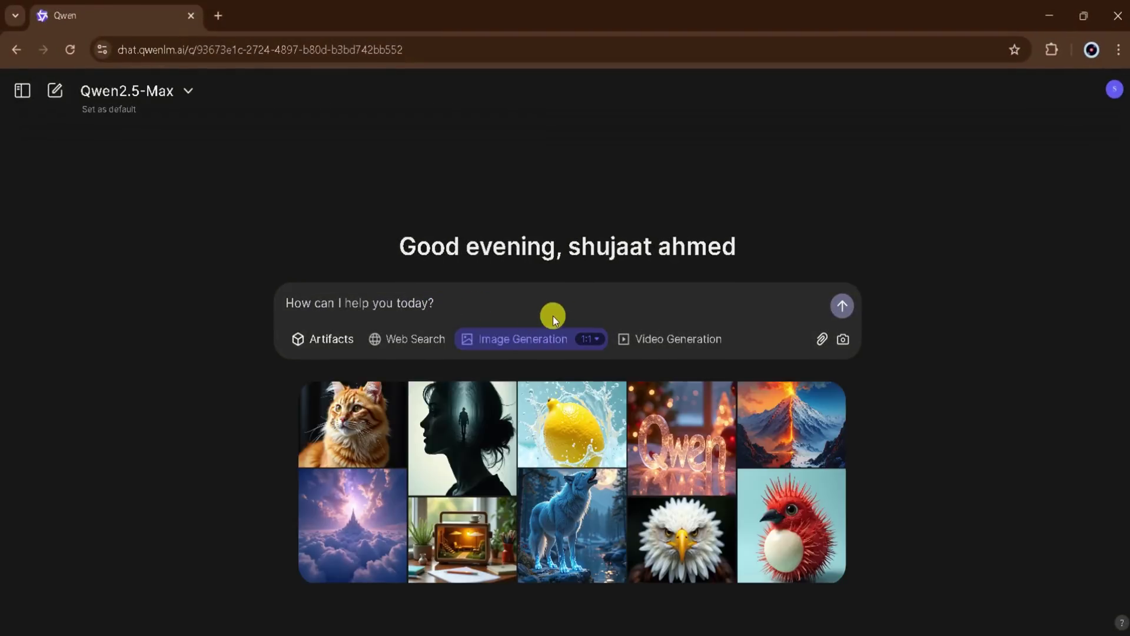
{"action": "left_click", "coordinate": [597, 344]}
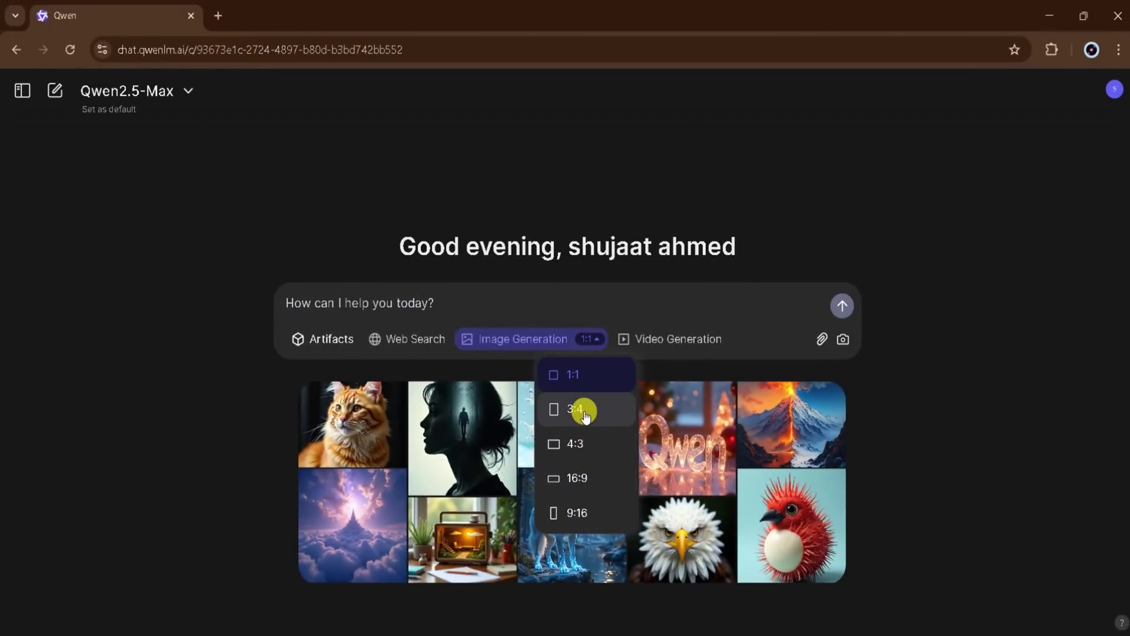
{"action": "left_click", "coordinate": [580, 478]}
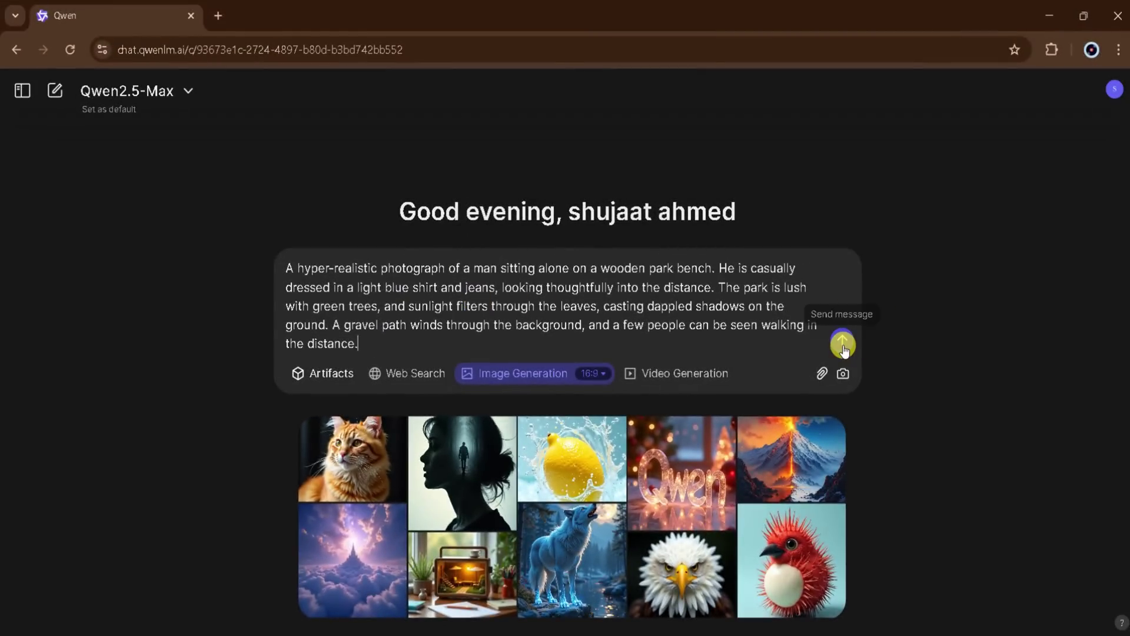
- Send the park bench prompt, regenerate the image, and download the second version
{"action": "left_click", "coordinate": [842, 345]}
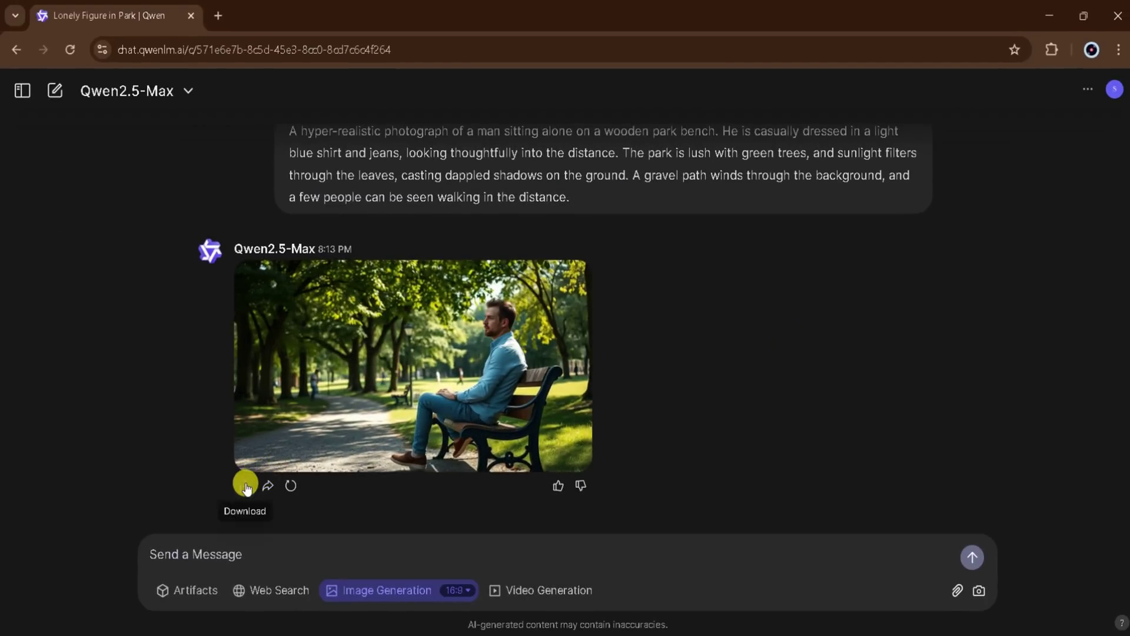
{"action": "left_click", "coordinate": [288, 490]}
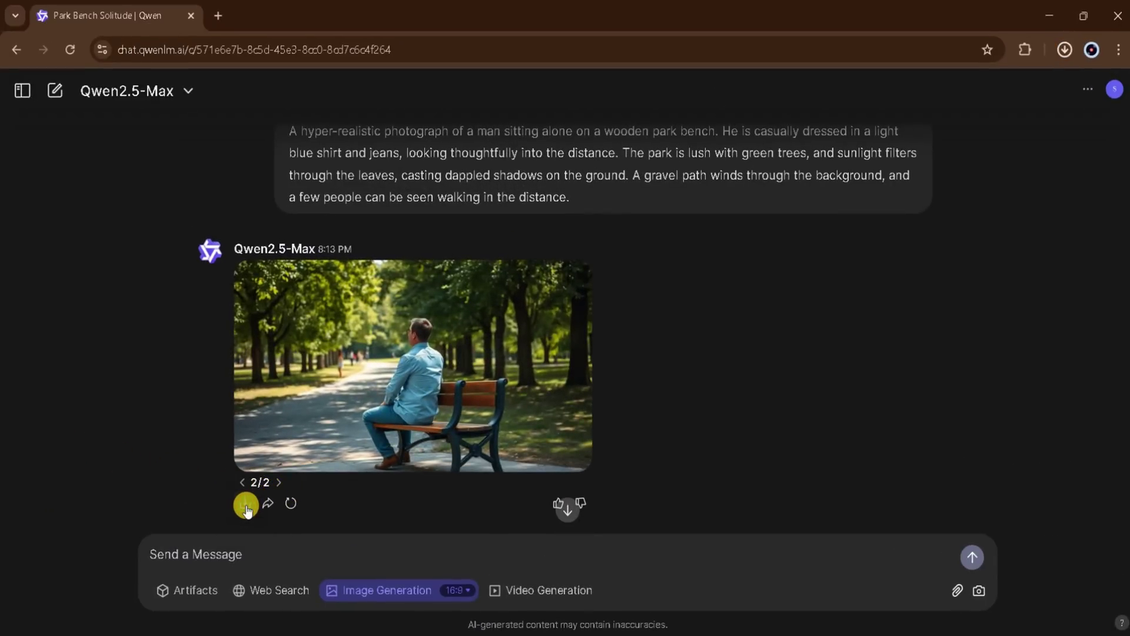
{"action": "left_click", "coordinate": [245, 505]}
{"action": "left_click", "coordinate": [925, 134]}
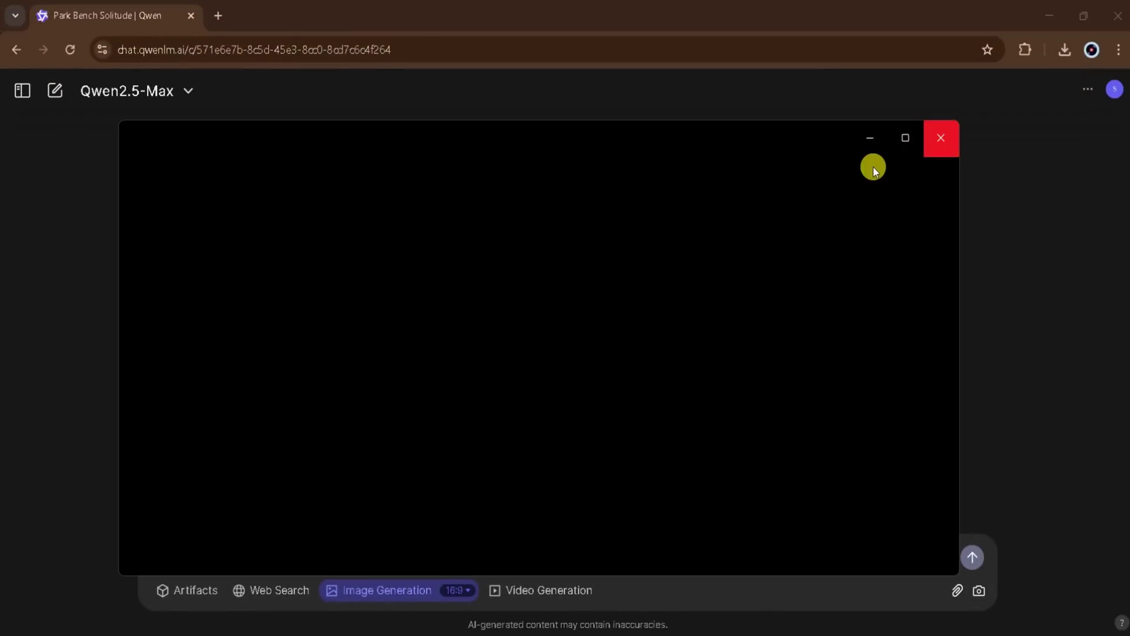
{"action": "left_click", "coordinate": [892, 140]}
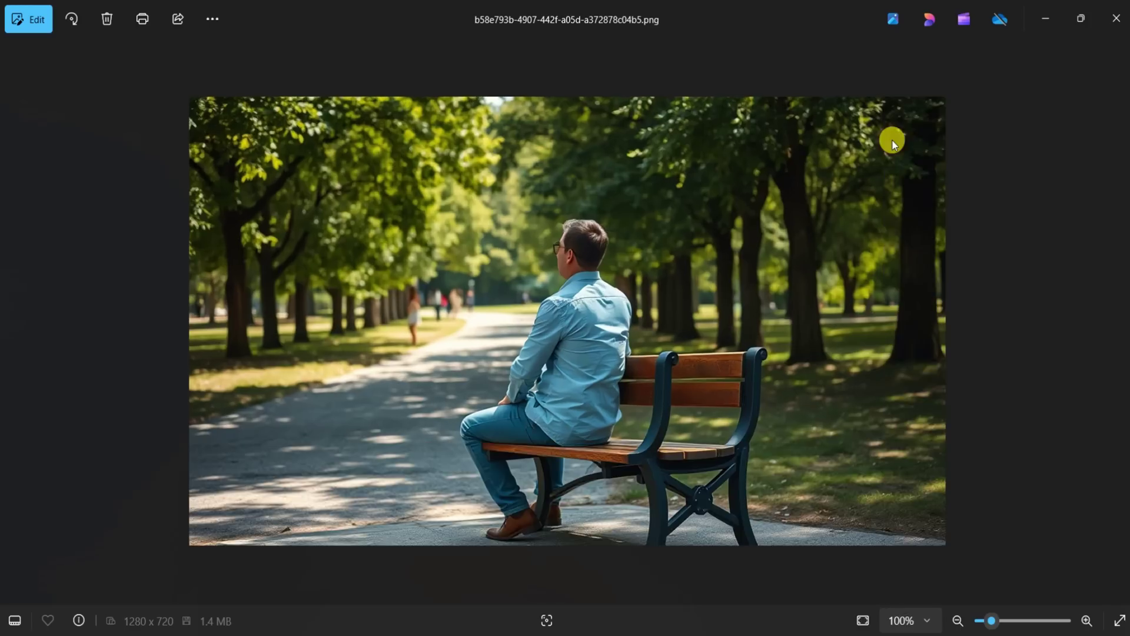
{"action": "scroll", "coordinate": [607, 254], "scroll_direction": "up", "scroll_amount": 4}
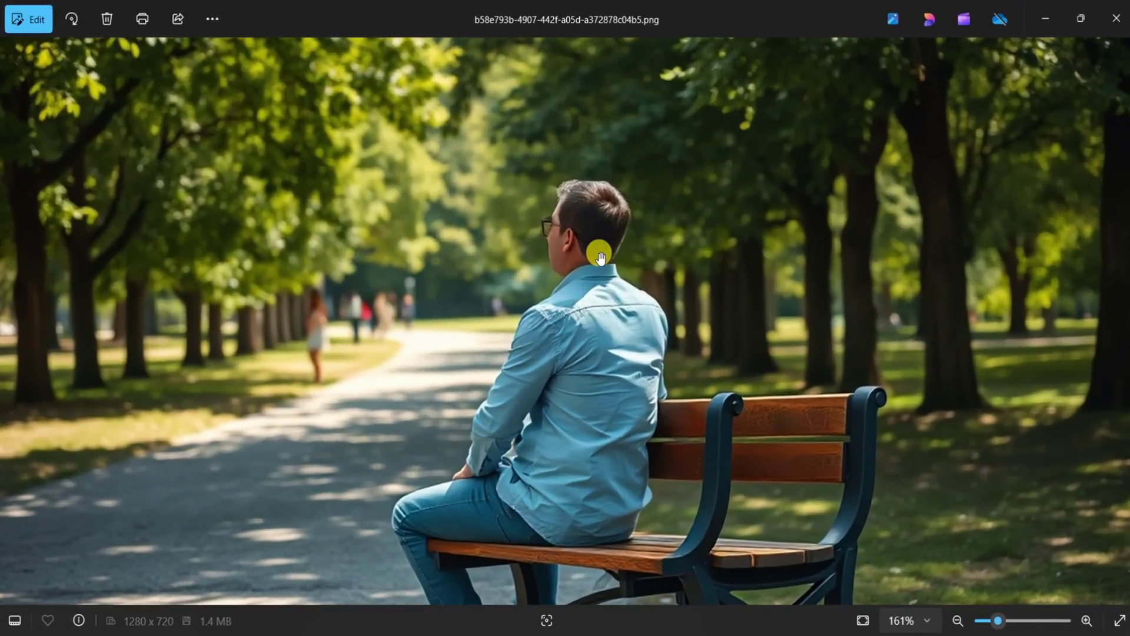
{"action": "left_click_drag", "start_coordinate": [600, 258], "coordinate": [613, 165]}
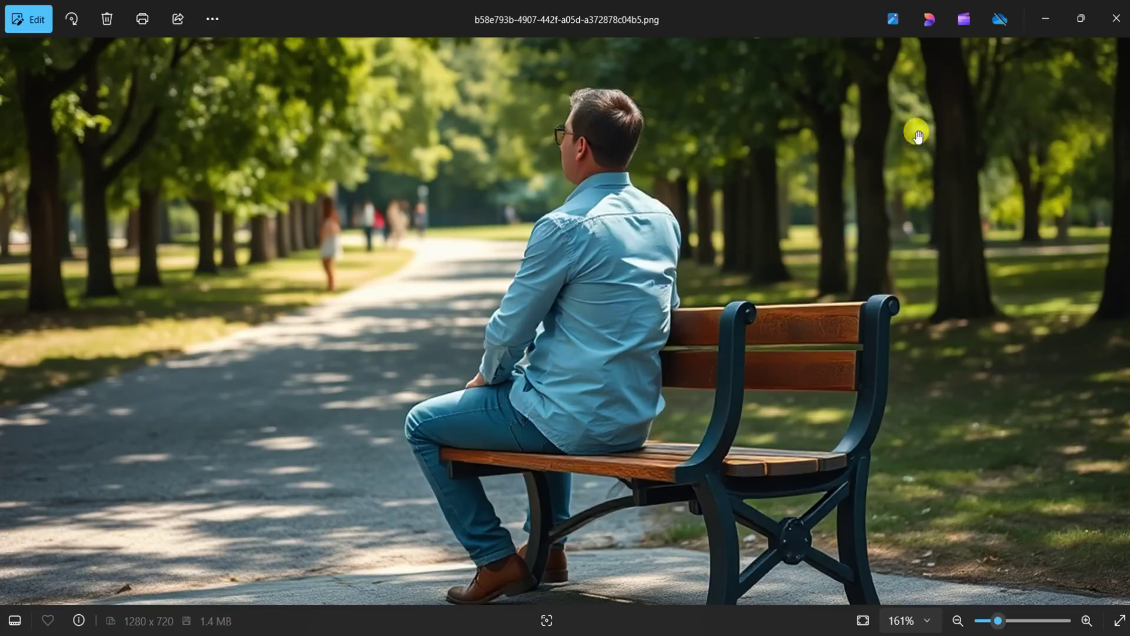
{"action": "left_click", "coordinate": [1117, 18]}
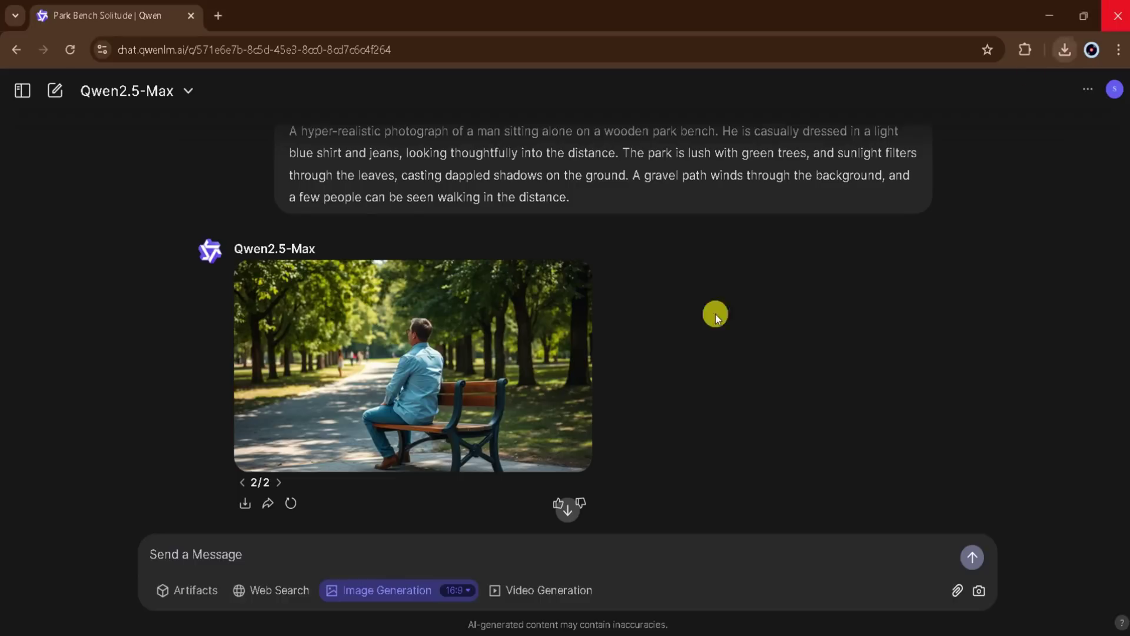
- Set the ratio to 9:16 and write 'create image of man at computer lab with students'
{"action": "left_click", "coordinate": [467, 591]}
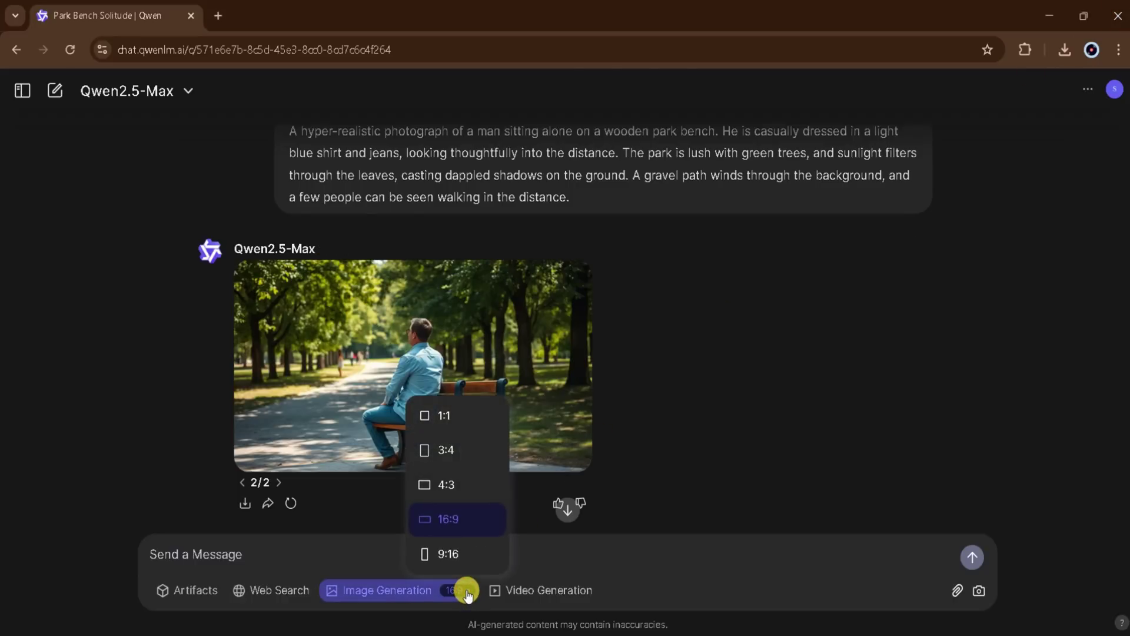
{"action": "left_click", "coordinate": [457, 556]}
{"action": "left_click", "coordinate": [355, 552]}
{"action": "type", "text": "create"}
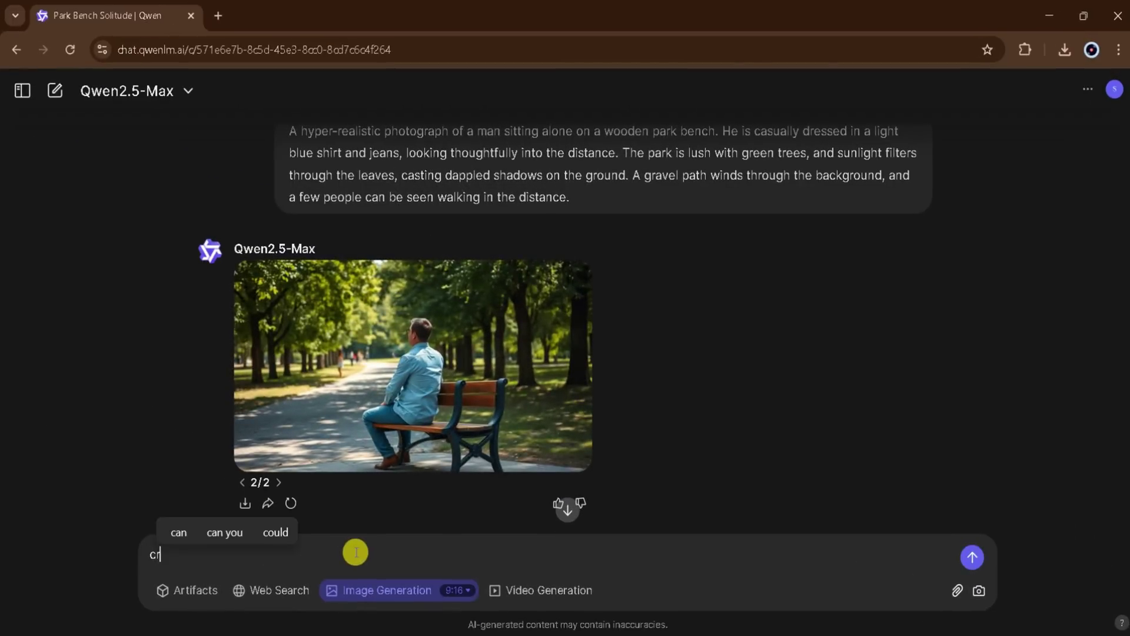
{"action": "type", "text": " image of"}
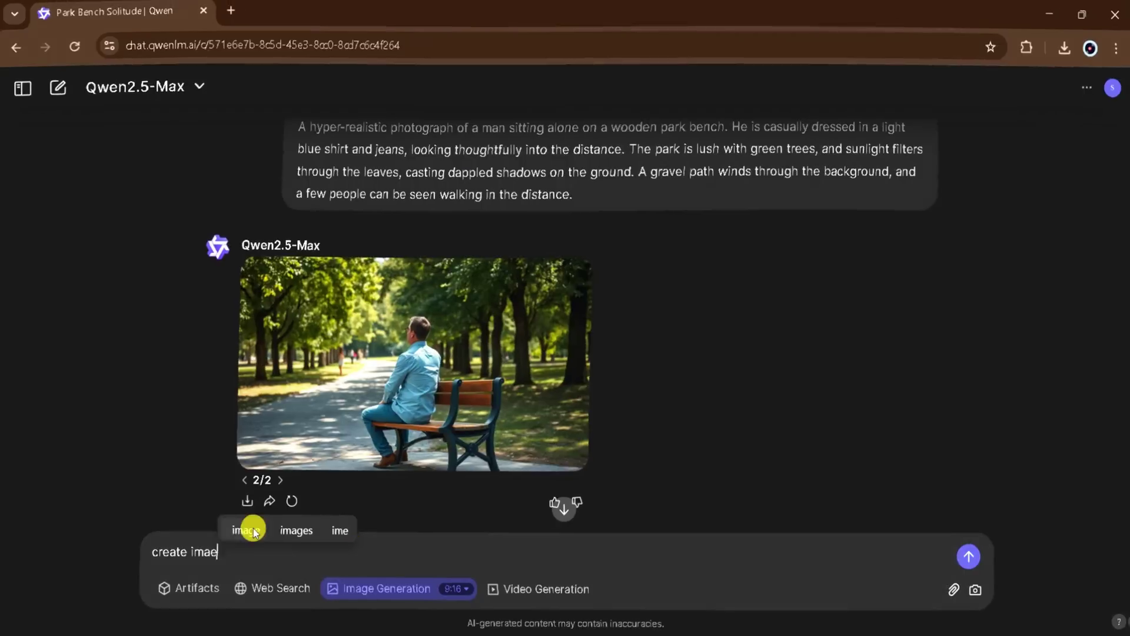
{"action": "type", "text": " man at computer lab with sutde"}
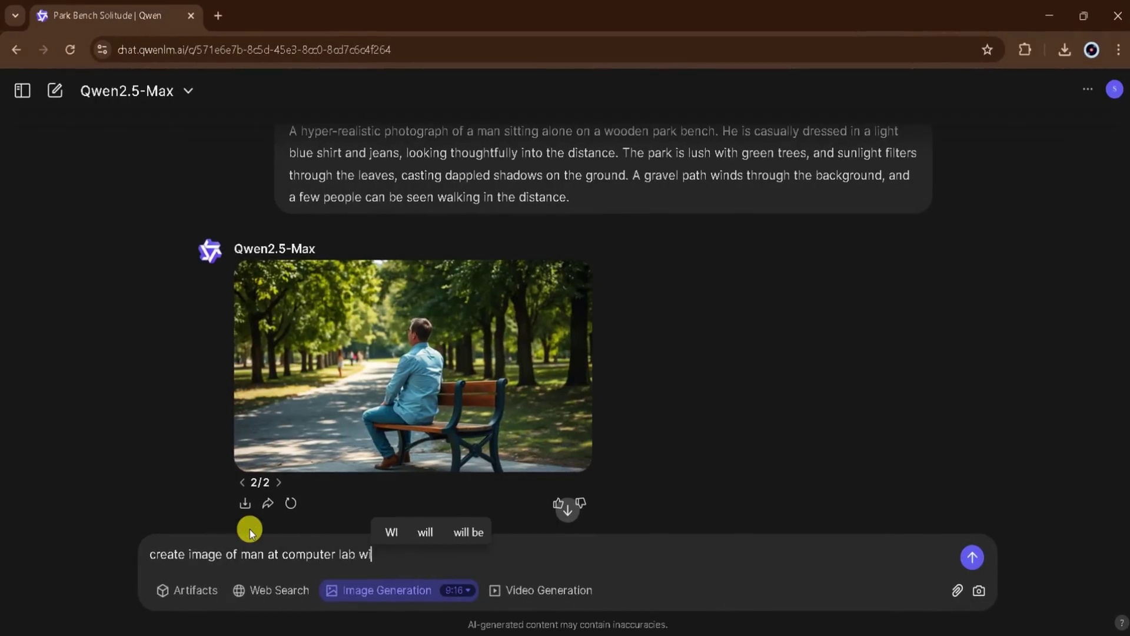
{"action": "key", "text": "BackSpace"}
{"action": "key", "text": "BackSpace"}
{"action": "key", "text": "BackSpace"}
{"action": "key", "text": "BackSpace"}
{"action": "type", "text": "tudents"}
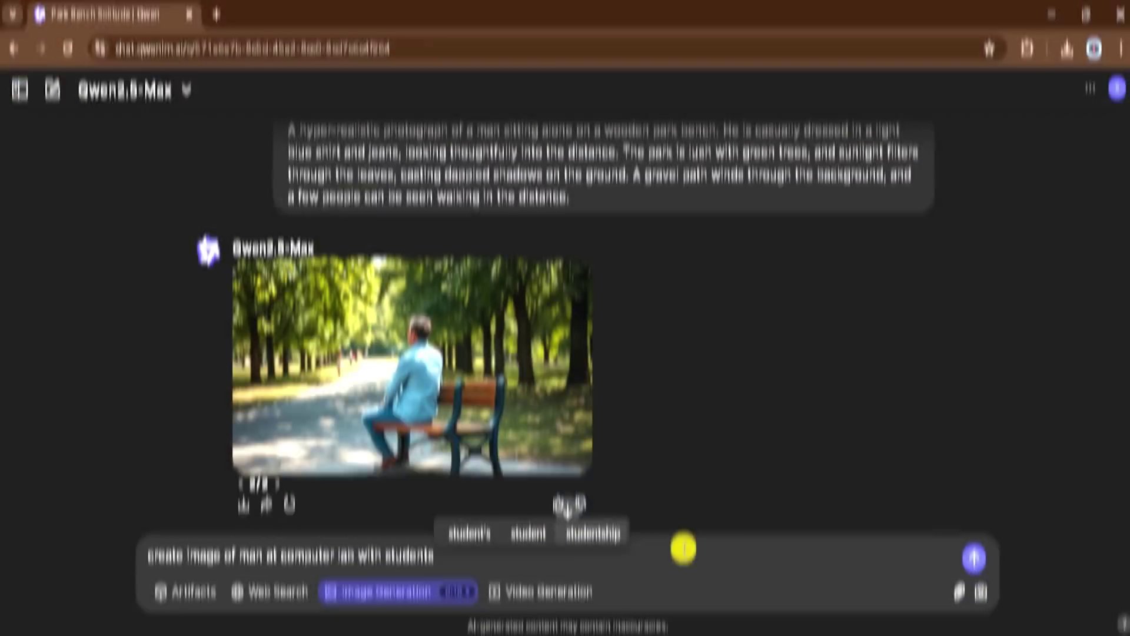
- Generate the computer lab image, download it and open the downloaded file
{"action": "left_click", "coordinate": [969, 559]}
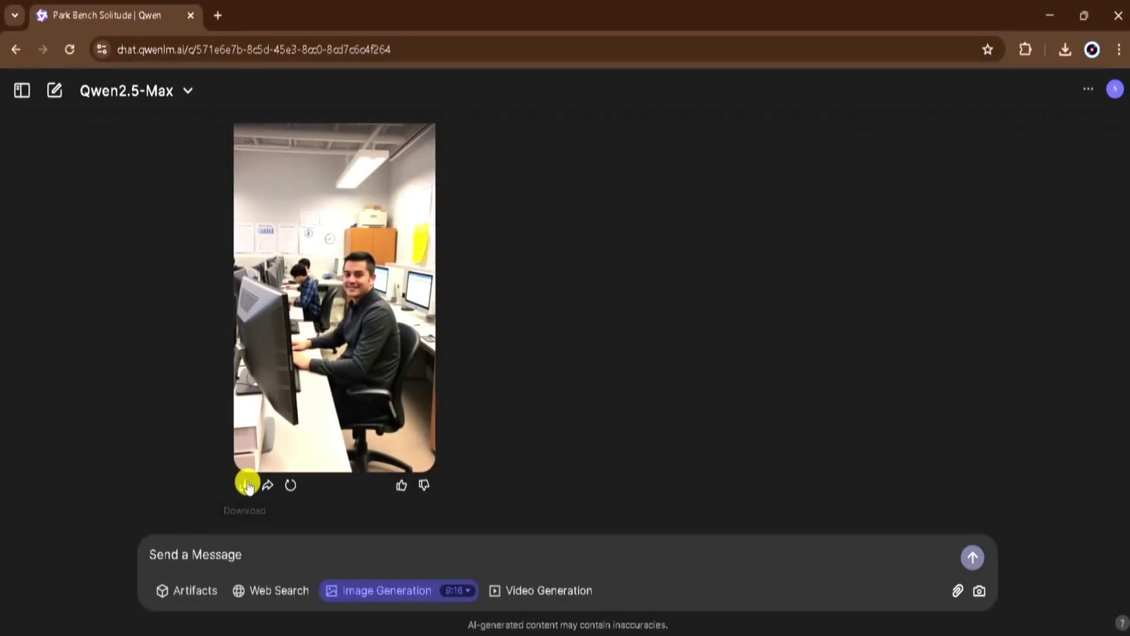
{"action": "left_click", "coordinate": [245, 485]}
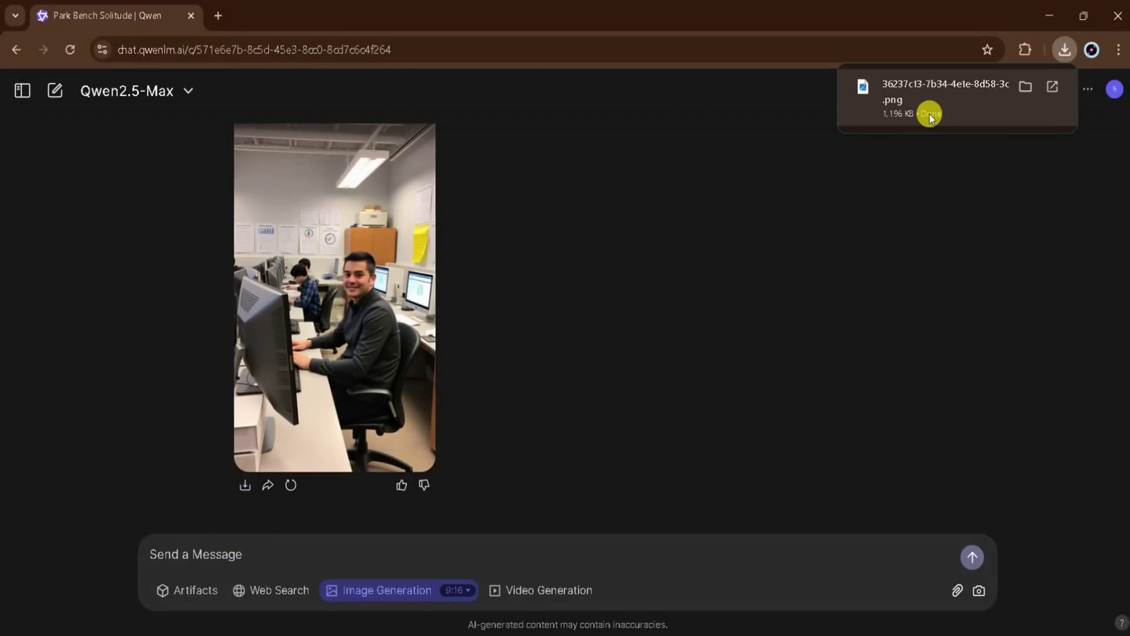
{"action": "left_click", "coordinate": [932, 91]}
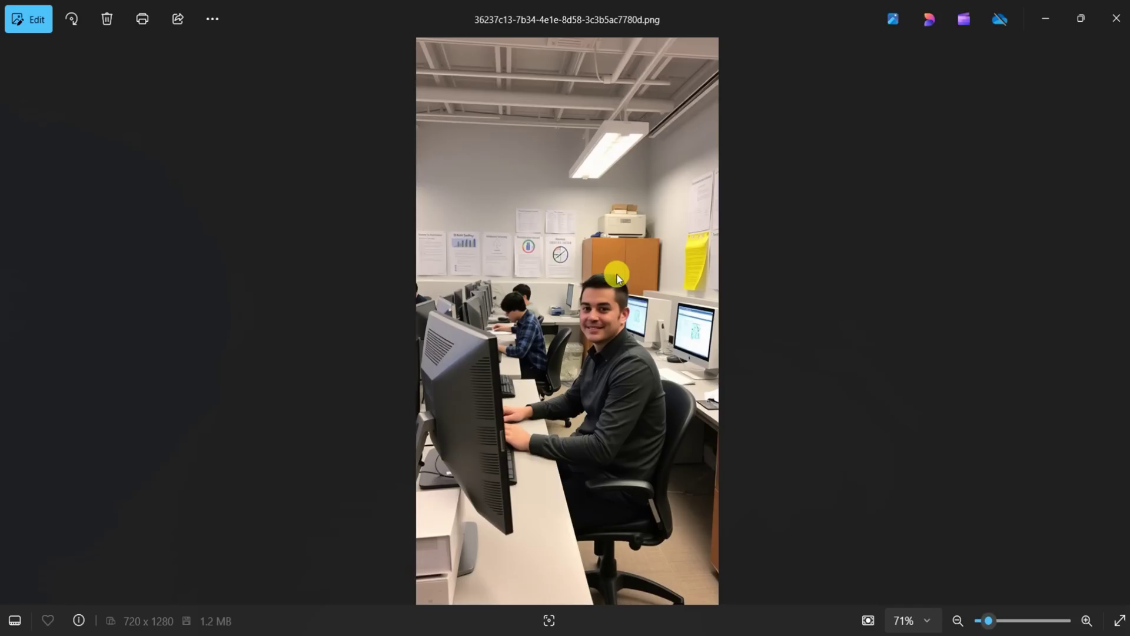
{"action": "scroll", "coordinate": [617, 277], "scroll_direction": "up", "scroll_amount": 2}
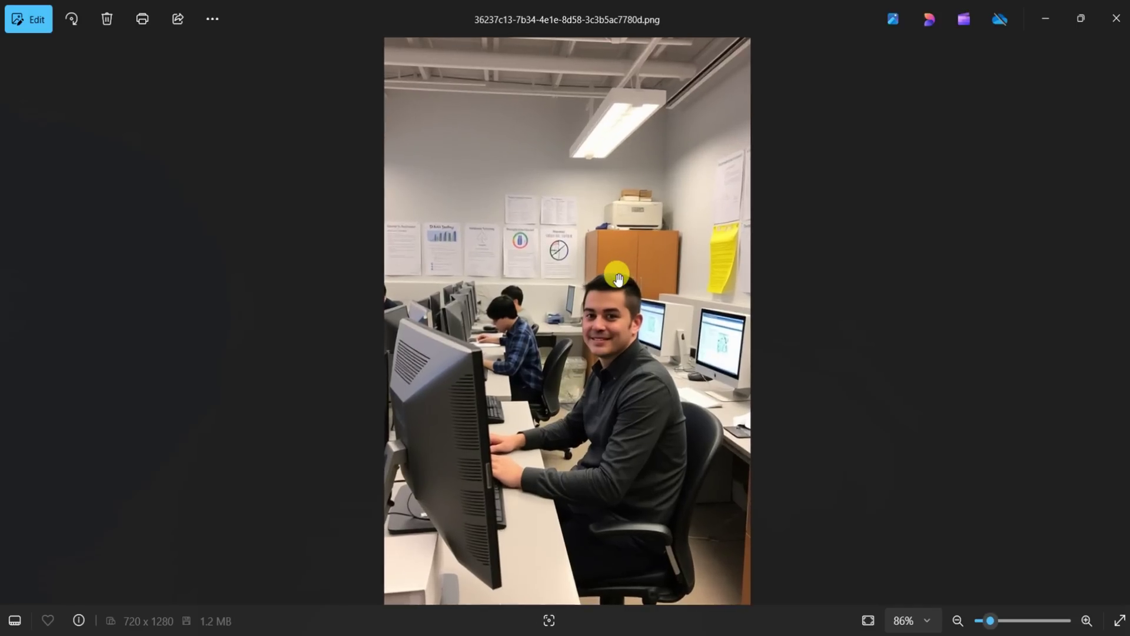
{"action": "scroll", "coordinate": [625, 277], "scroll_direction": "up", "scroll_amount": 3}
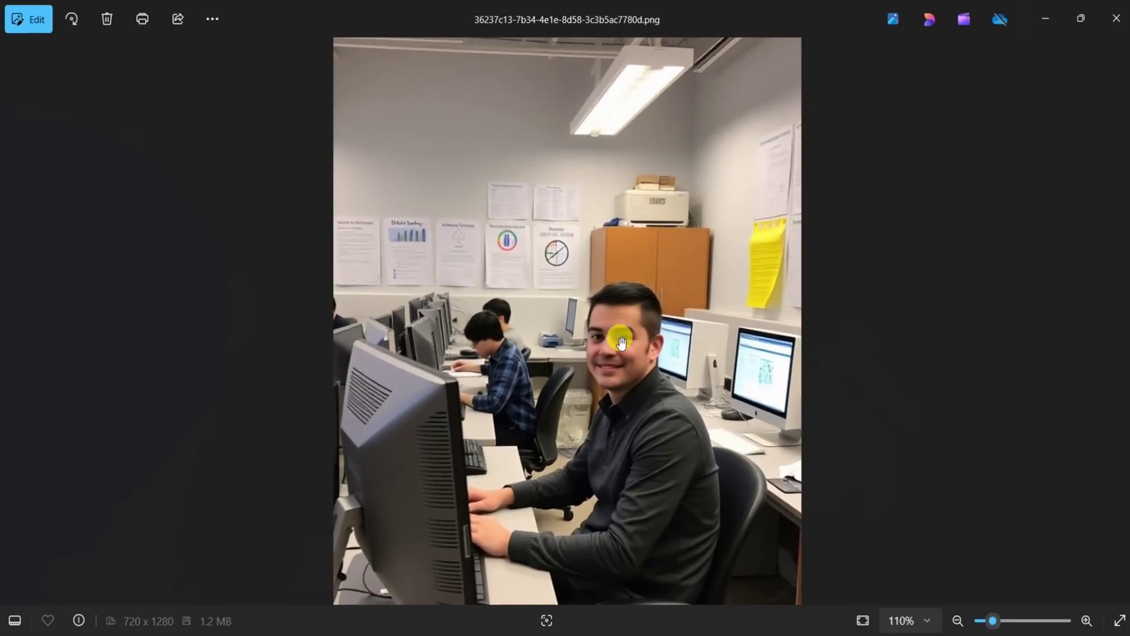
{"action": "left_click_drag", "start_coordinate": [621, 341], "coordinate": [631, 225]}
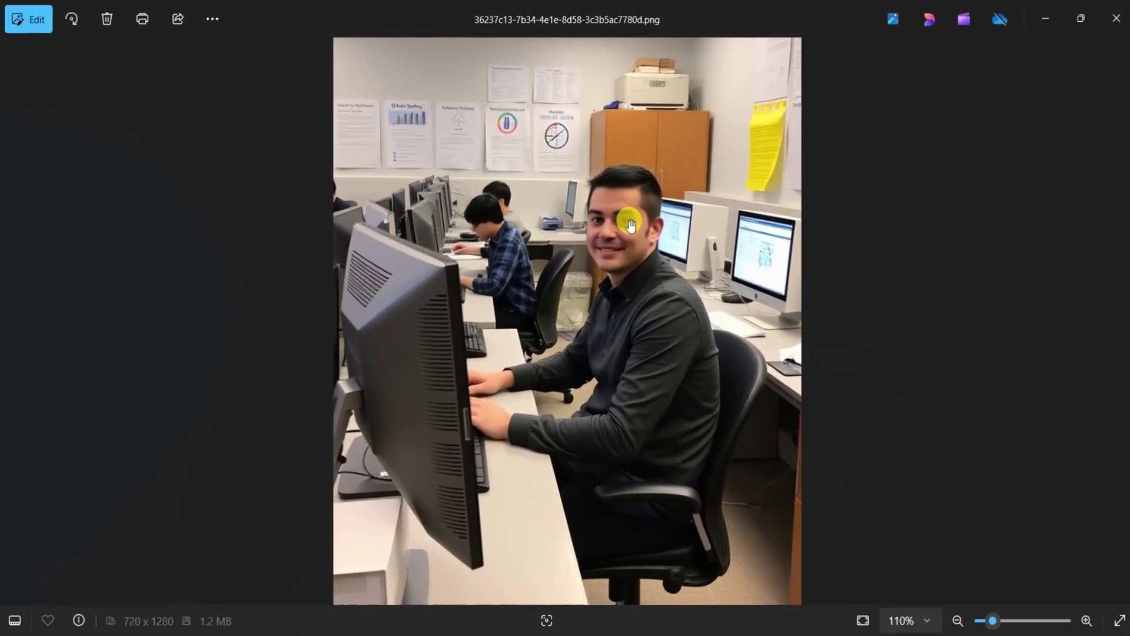
{"action": "scroll", "coordinate": [630, 224], "scroll_direction": "down", "scroll_amount": 4}
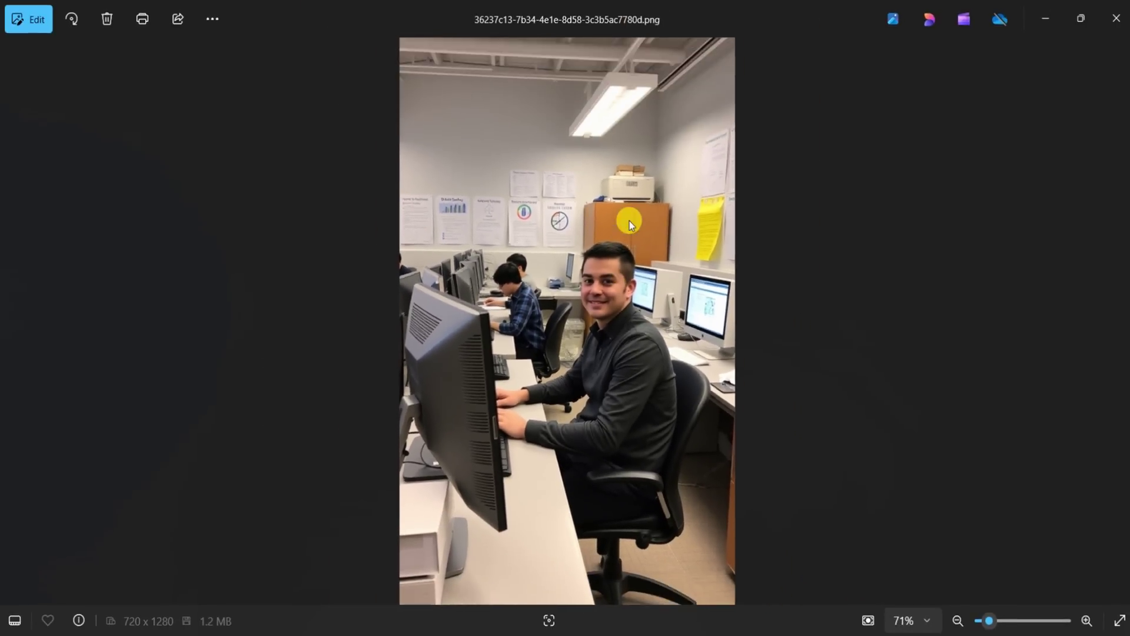
{"action": "left_click", "coordinate": [1115, 22]}
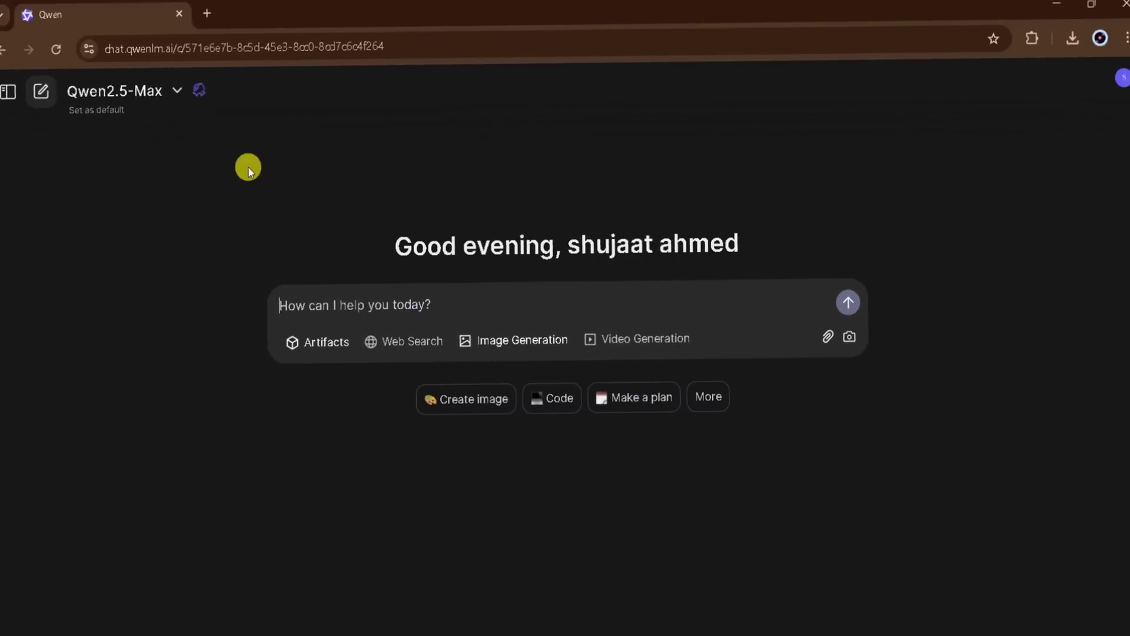
- From the upload dialog, open the Advantages and Disadvantages of Bitcoin document in Word 2016
{"action": "left_click", "coordinate": [822, 341]}
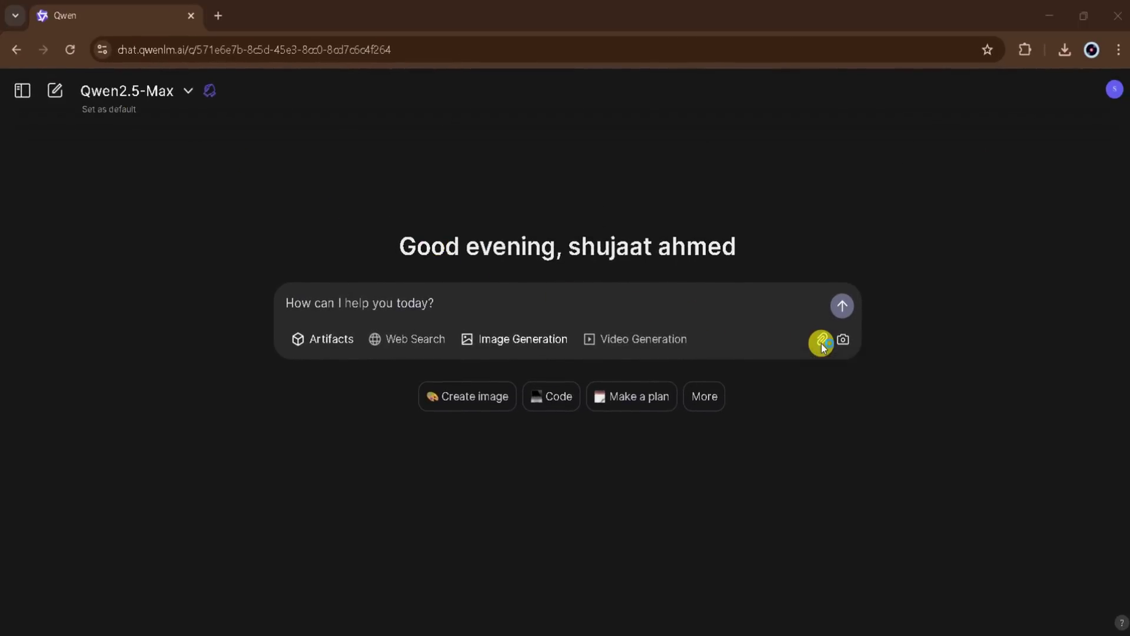
{"action": "scroll", "coordinate": [554, 359], "scroll_direction": "down", "scroll_amount": 5}
{"action": "scroll", "coordinate": [530, 265], "scroll_direction": "up", "scroll_amount": 2}
{"action": "right_click", "coordinate": [660, 270]}
{"action": "mouse_move", "coordinate": [724, 370]}
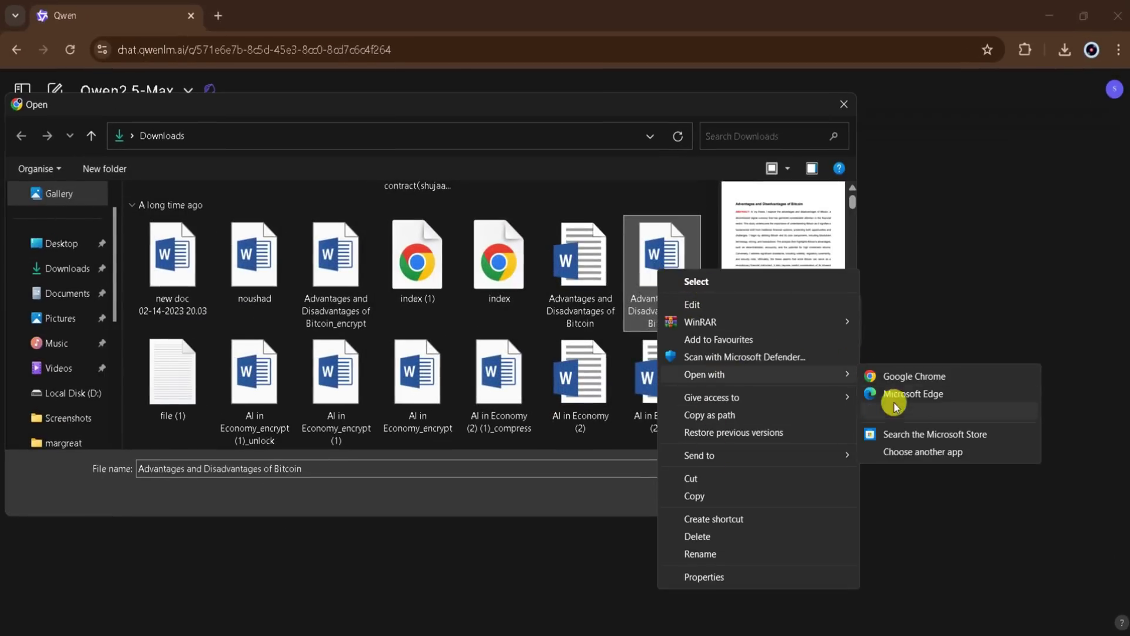
{"action": "left_click", "coordinate": [930, 413]}
{"action": "right_click", "coordinate": [512, 339]}
{"action": "key", "text": "Escape"}
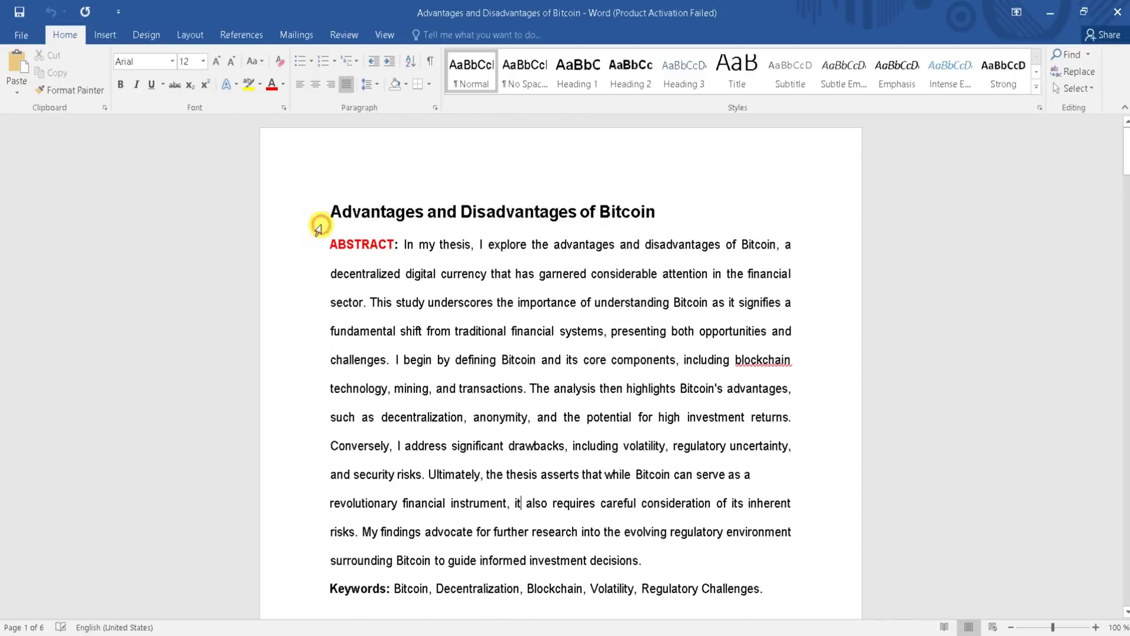
- Scroll through the Bitcoin document, then attach it to the Qwen chat message
{"action": "scroll", "coordinate": [536, 359], "scroll_direction": "down", "scroll_amount": 3}
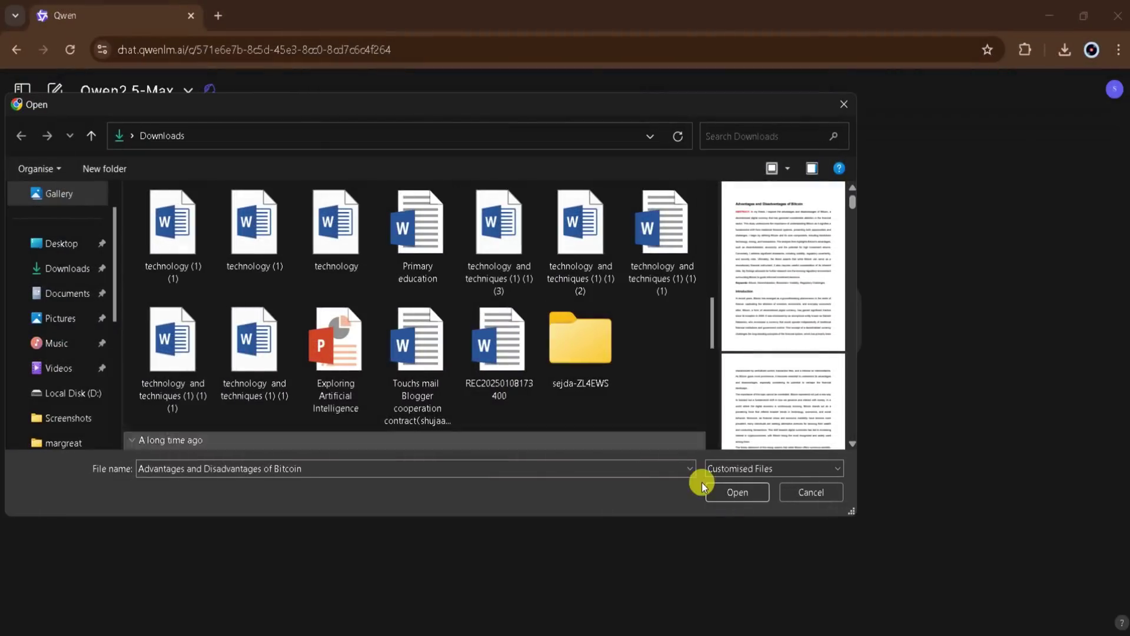
{"action": "left_click", "coordinate": [716, 495]}
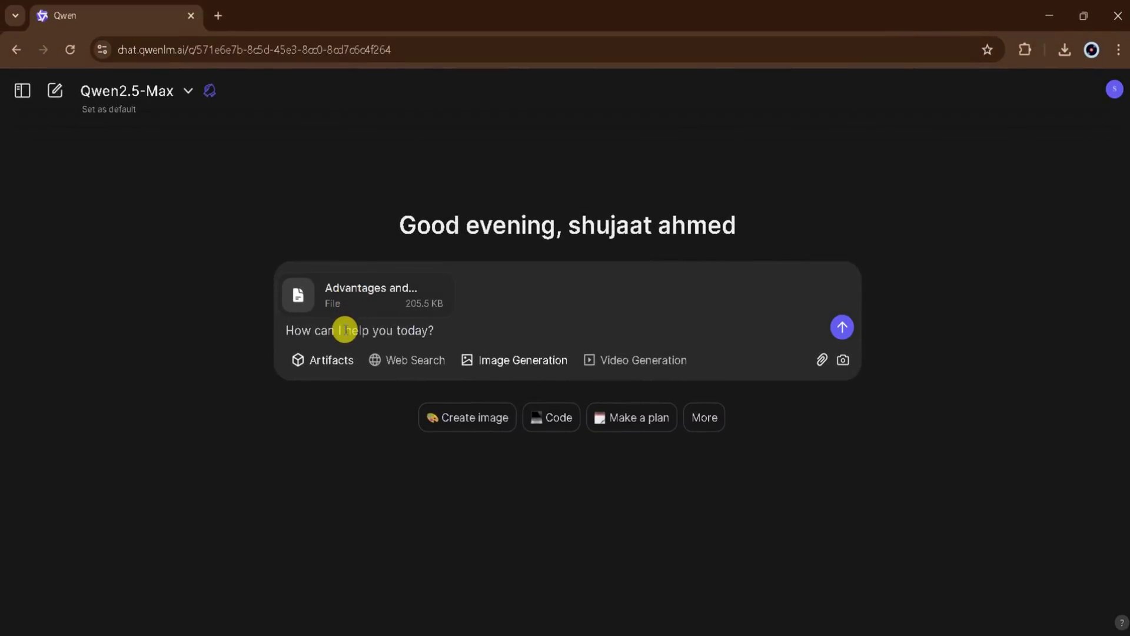
- Ask Qwen 'i need summary of document' to summarize the attached Bitcoin document
{"action": "type", "text": "i need "}
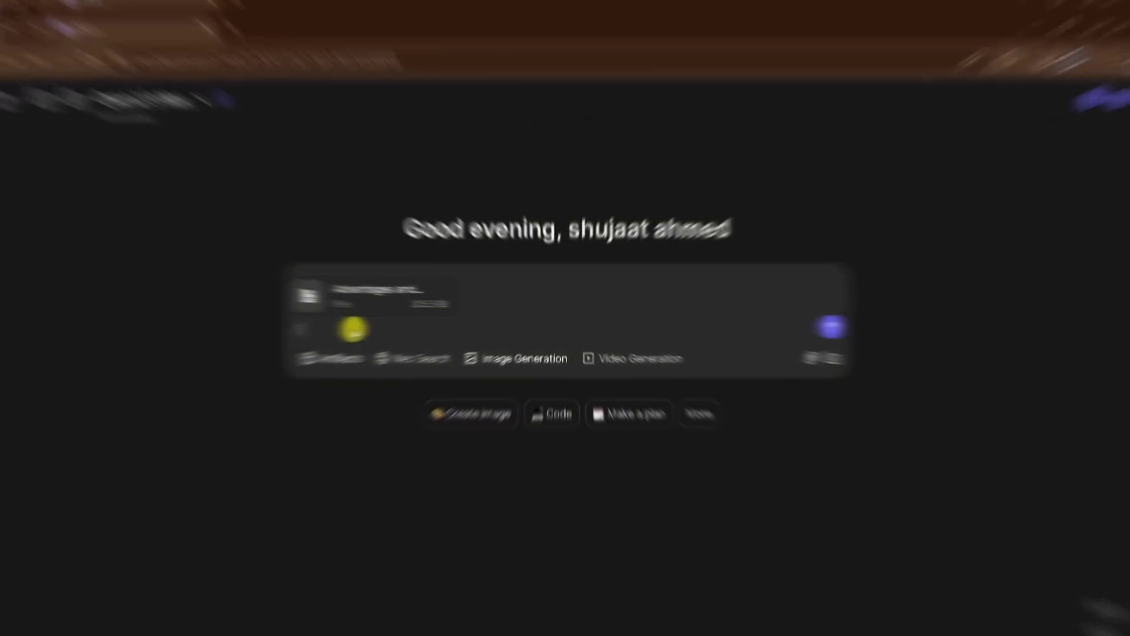
{"action": "type", "text": "summary of document"}
{"action": "key", "text": "Return"}
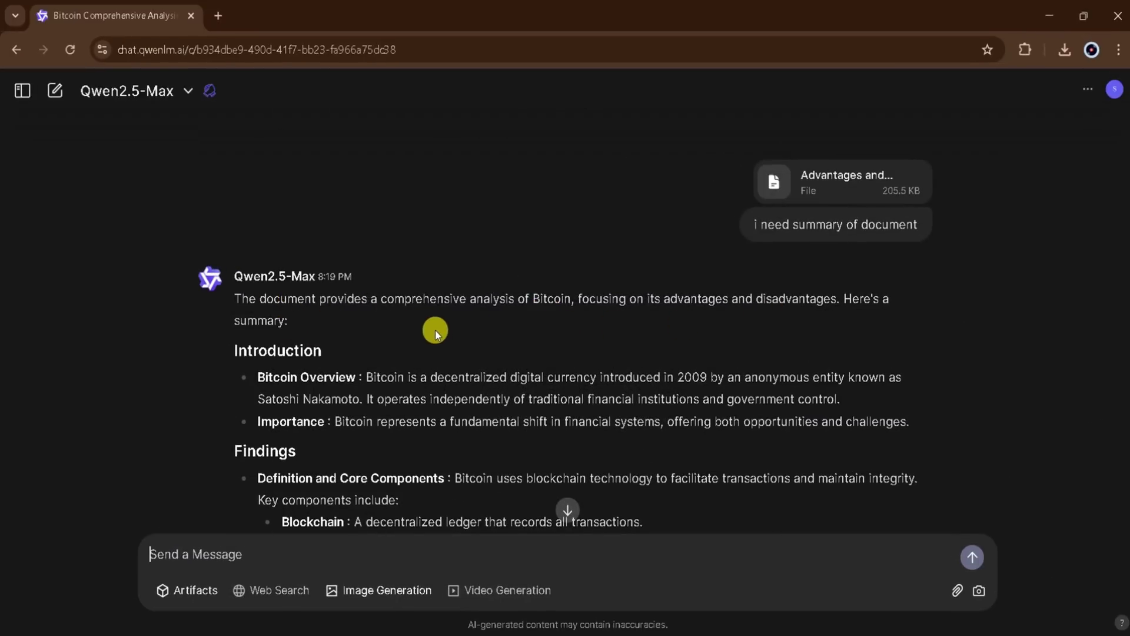
- Ask 'who has created bitcoin', then turn on Image Generation and switch to Artifacts mode
{"action": "scroll", "coordinate": [433, 331], "scroll_direction": "down", "scroll_amount": 1}
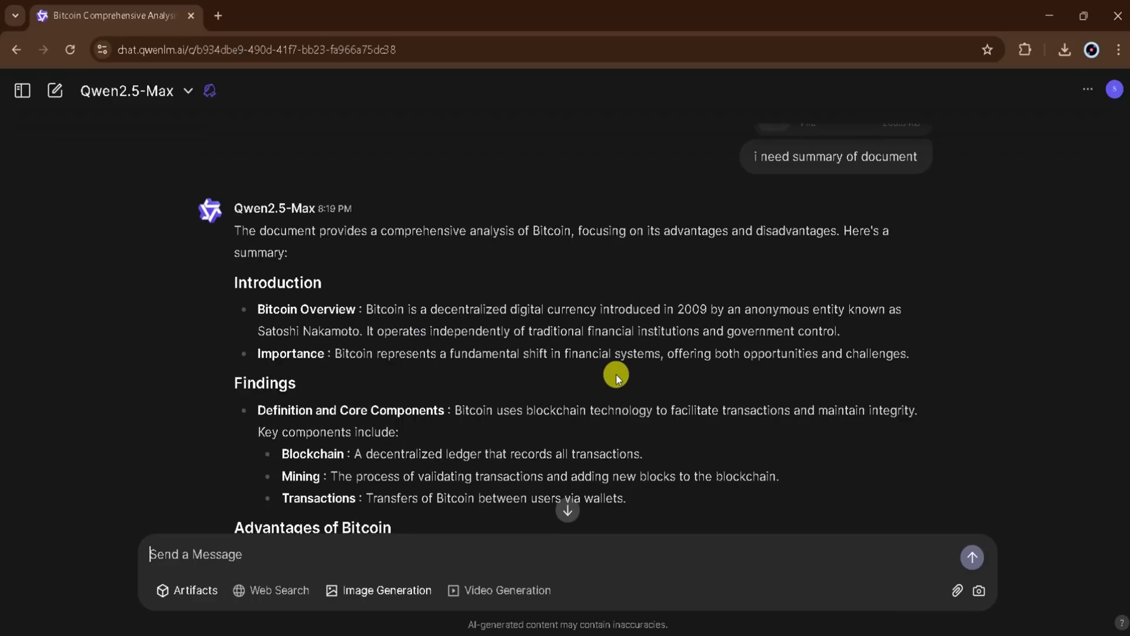
{"action": "scroll", "coordinate": [612, 373], "scroll_direction": "down", "scroll_amount": 5}
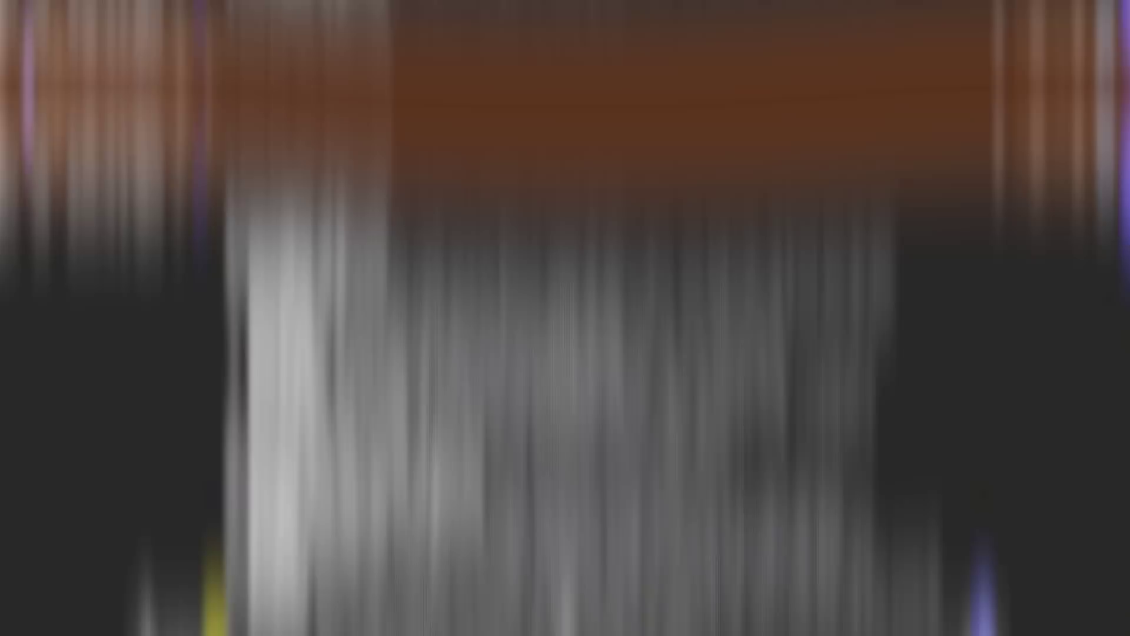
{"action": "type", "text": "who has created bitcoi"}
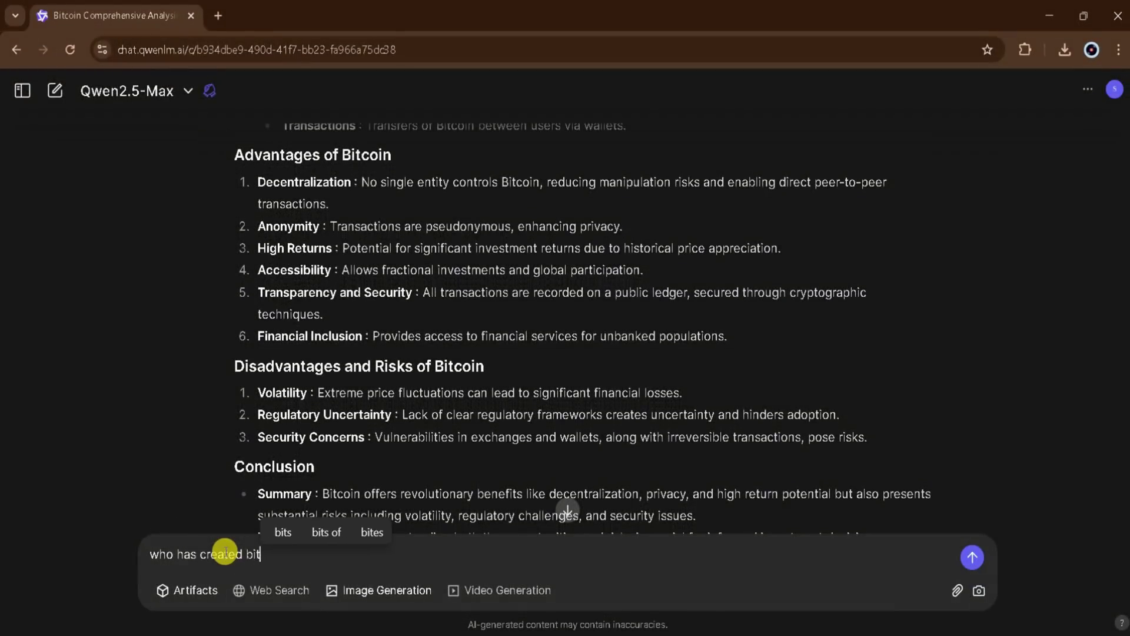
{"action": "type", "text": "n"}
{"action": "key", "text": "Return"}
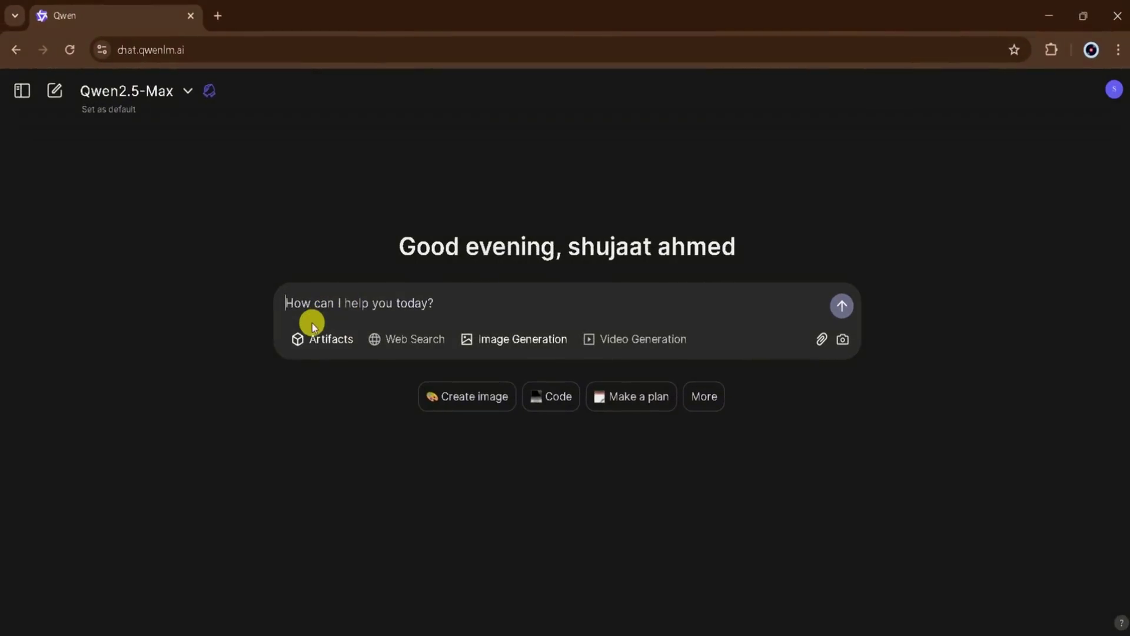
{"action": "left_click", "coordinate": [479, 342]}
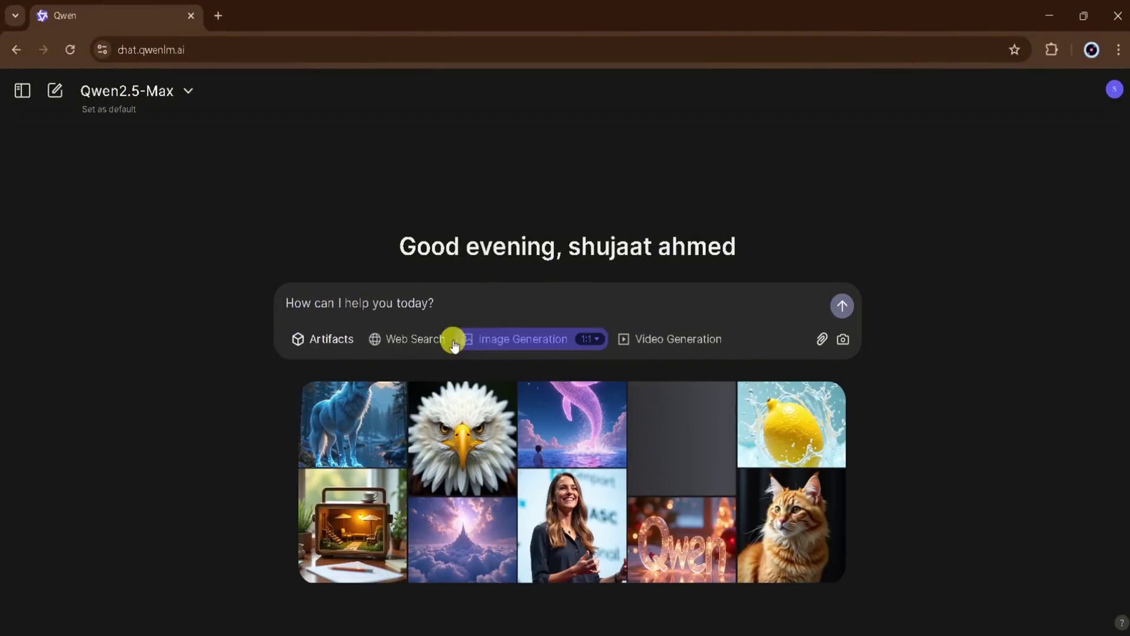
{"action": "left_click", "coordinate": [330, 339]}
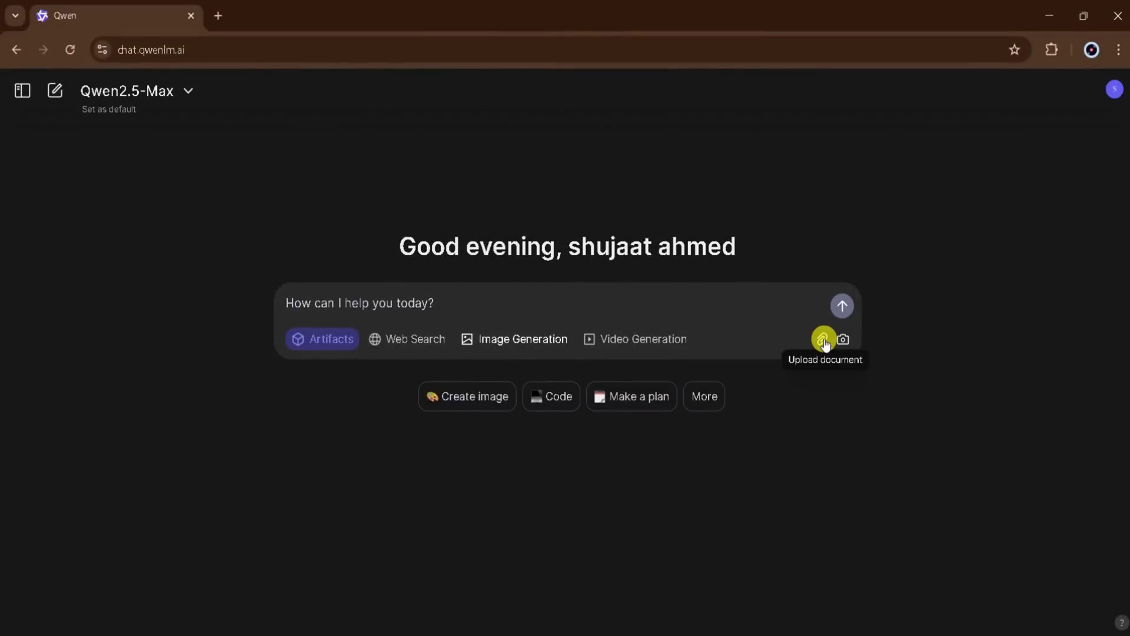